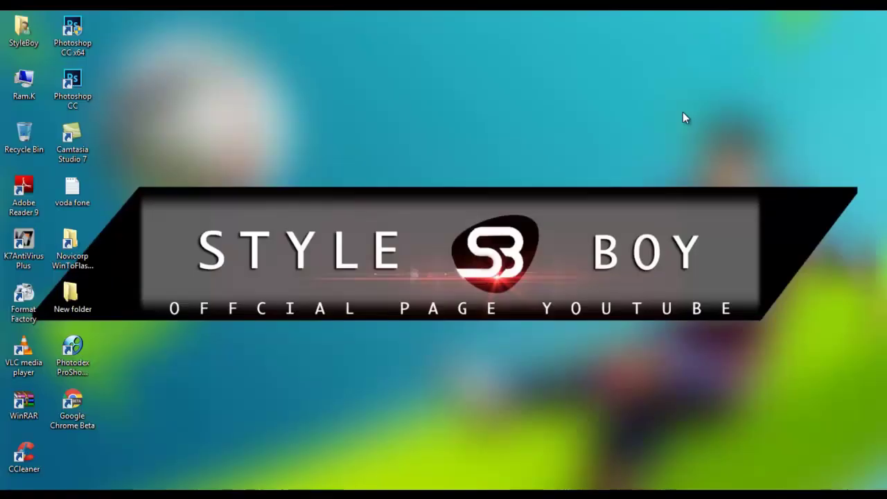
# - Refresh the desktop before working in Photoshop
pyautogui.rightClick(683, 112)
pyautogui.click(703, 152)
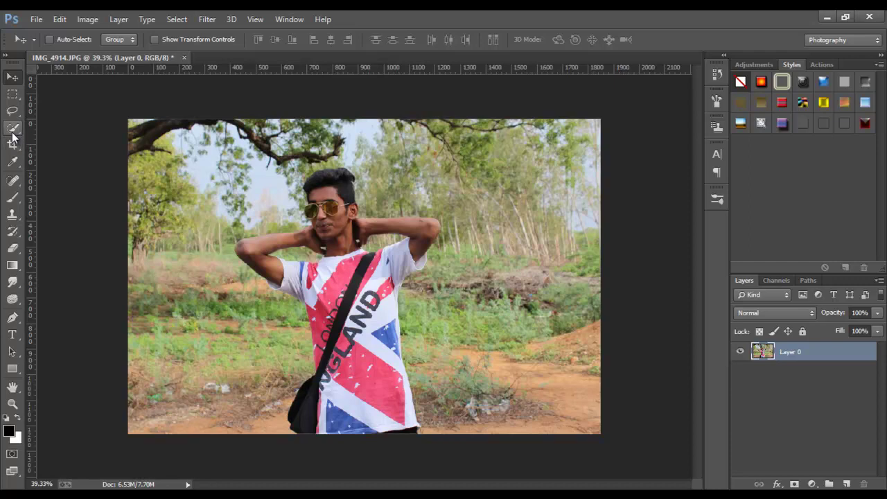
# - With Quick Selection active, apply Shadows/Highlights at Shadows 35% and Highlights 0%
pyautogui.click(12, 128)
pyautogui.click(77, 19)
pyautogui.moveTo(107, 52)
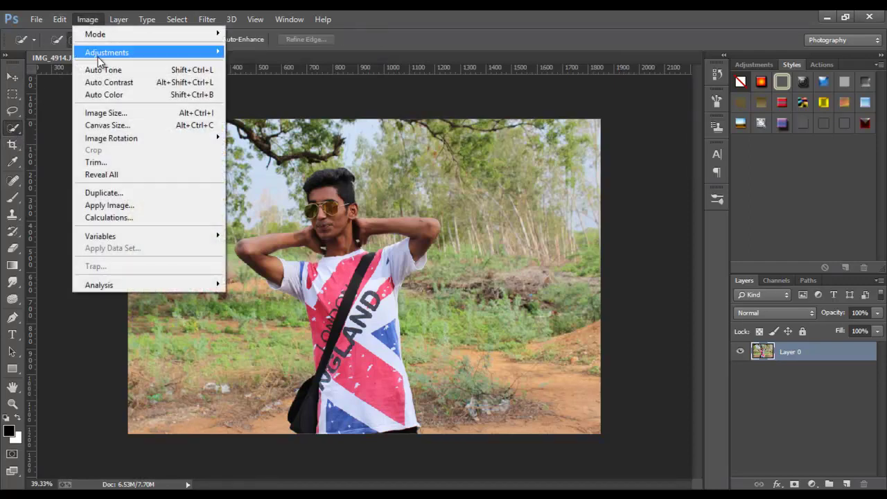
pyautogui.click(253, 267)
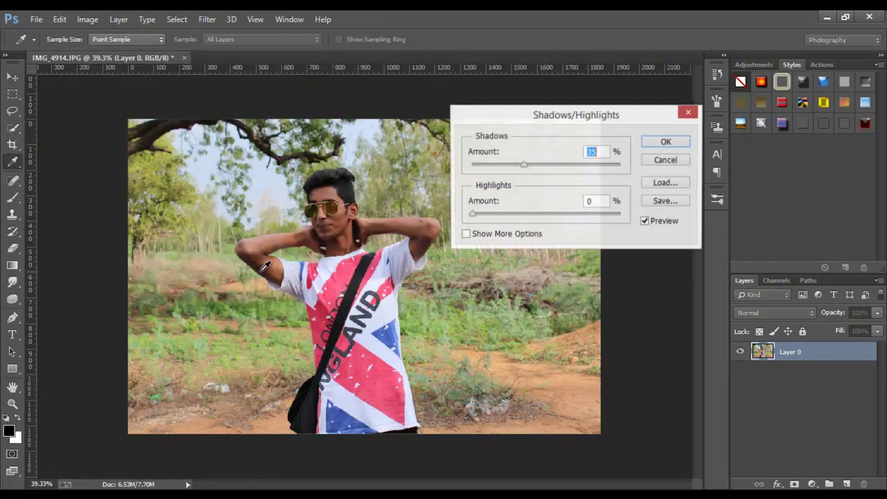
pyautogui.click(666, 142)
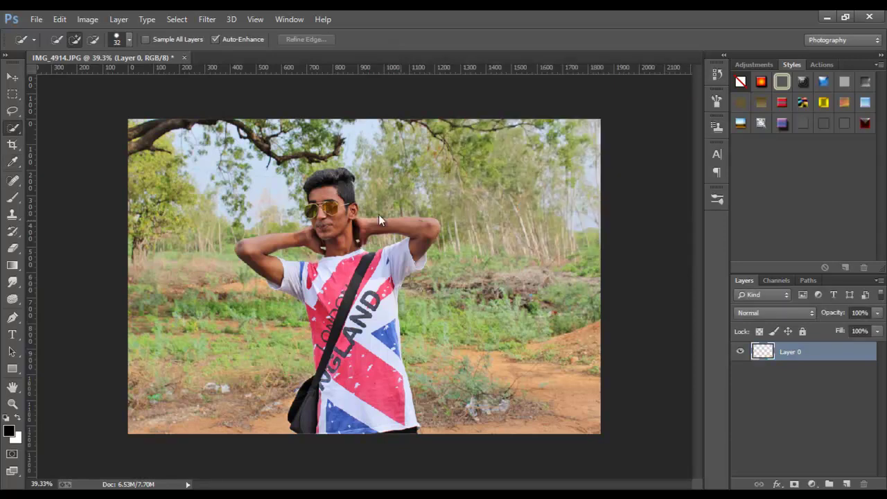
pyautogui.scroll(2, 378, 215)
pyautogui.scroll(2, 323, 180)
# - Brush a Quick Selection over the boy's hair, face, neck and both arms
pyautogui.moveTo(337, 129); pyautogui.dragTo(291, 161)
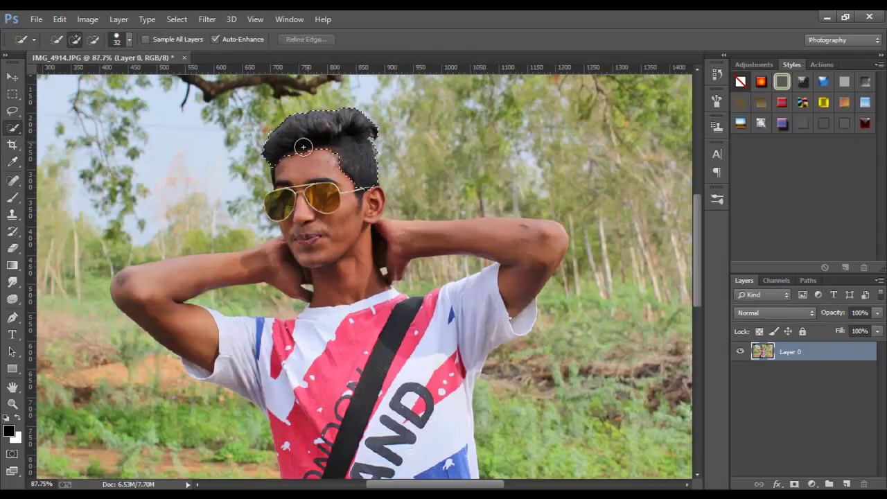
pyautogui.moveTo(303, 224); pyautogui.dragTo(284, 204)
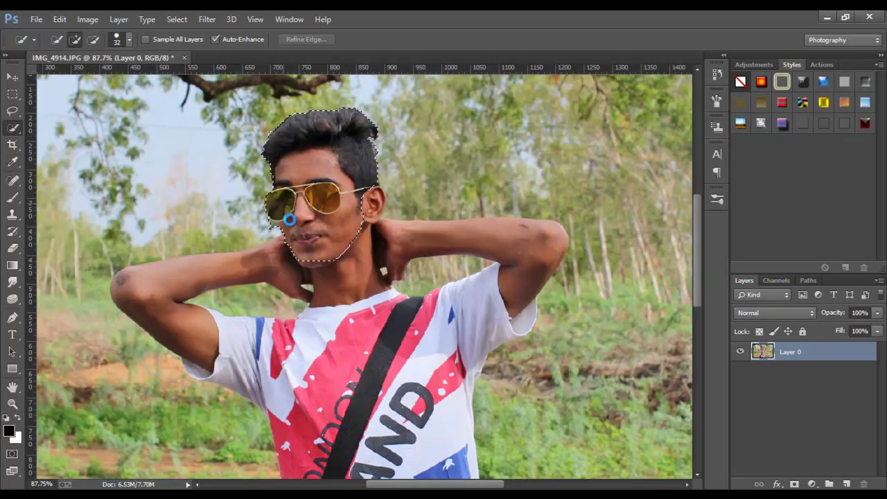
pyautogui.moveTo(346, 236)
pyautogui.mouseDown()
pyautogui.moveTo(374, 201)
pyautogui.moveTo(360, 215)
pyautogui.mouseUp()
pyautogui.moveTo(413, 232); pyautogui.dragTo(518, 248)
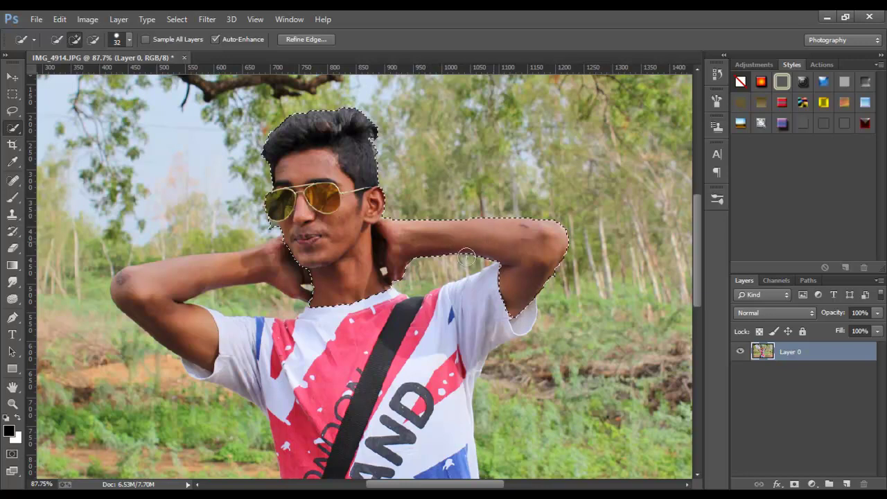
pyautogui.scroll(-3, 467, 257)
pyautogui.moveTo(350, 262)
pyautogui.mouseDown()
pyautogui.moveTo(267, 279)
pyautogui.moveTo(332, 302)
pyautogui.moveTo(354, 323)
pyautogui.moveTo(453, 337)
pyautogui.moveTo(499, 296)
pyautogui.mouseUp()
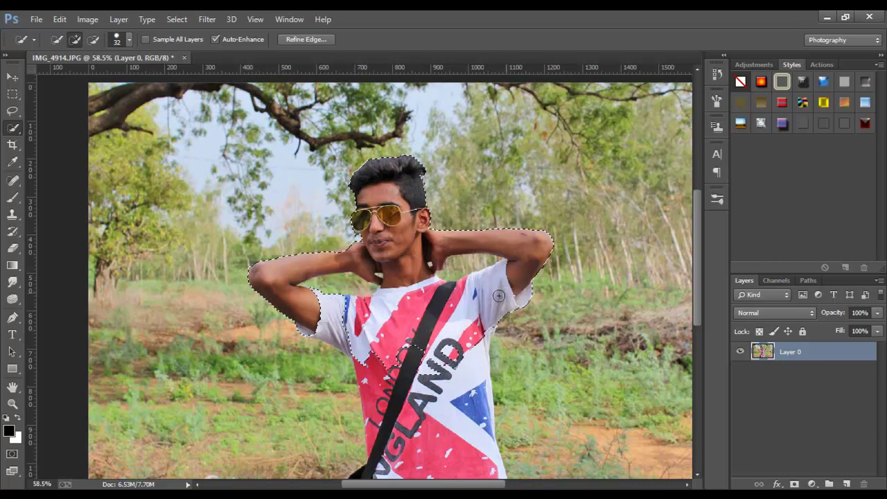
# - Extend the selection over the white sleeve, the shirt and the bag
pyautogui.moveTo(324, 334); pyautogui.dragTo(328, 334)
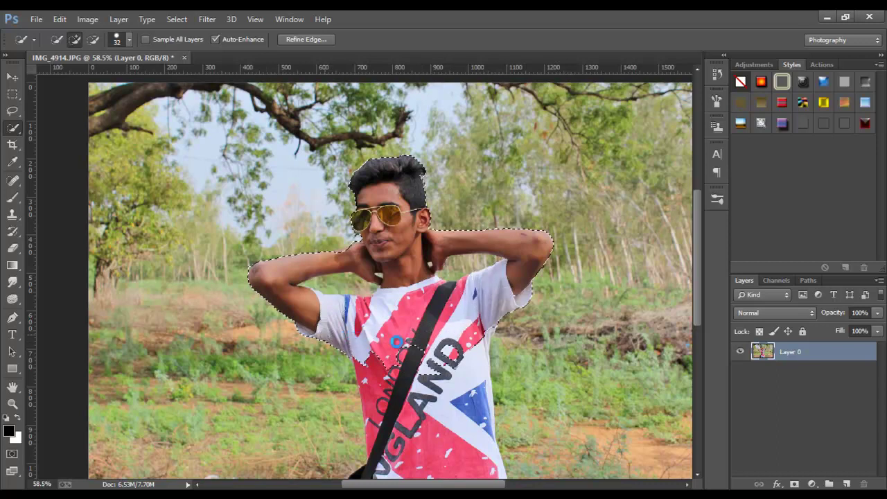
pyautogui.scroll(-3, 418, 307)
pyautogui.moveTo(374, 410)
pyautogui.mouseDown()
pyautogui.moveTo(358, 434)
pyautogui.moveTo(335, 442)
pyautogui.moveTo(360, 453)
pyautogui.mouseUp()
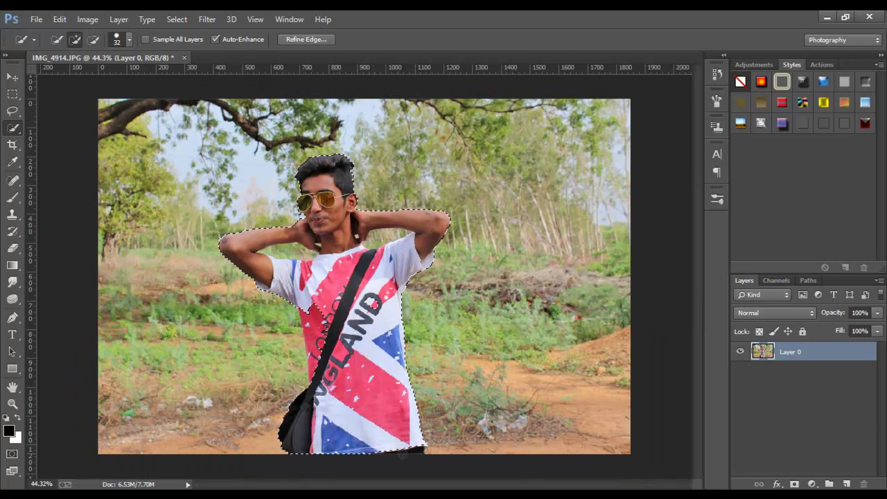
pyautogui.click(379, 431)
pyautogui.scroll(2, 321, 342)
pyautogui.scroll(2, 315, 347)
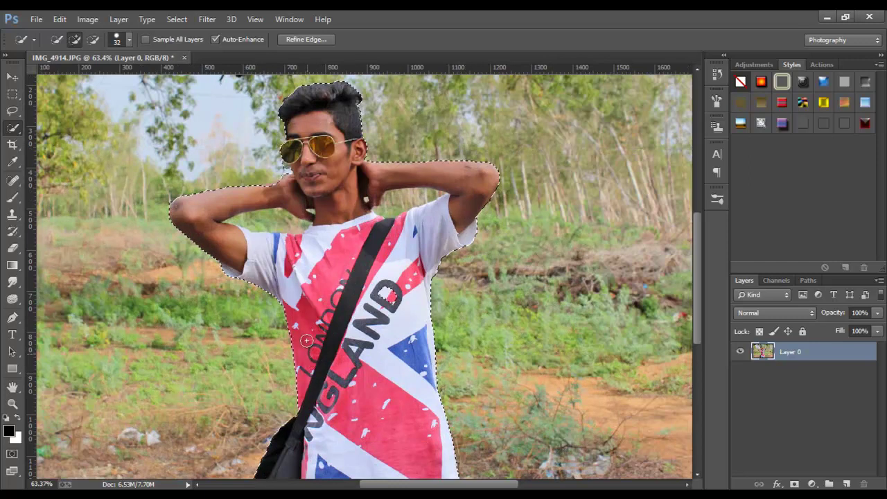
pyautogui.scroll(1, 355, 275)
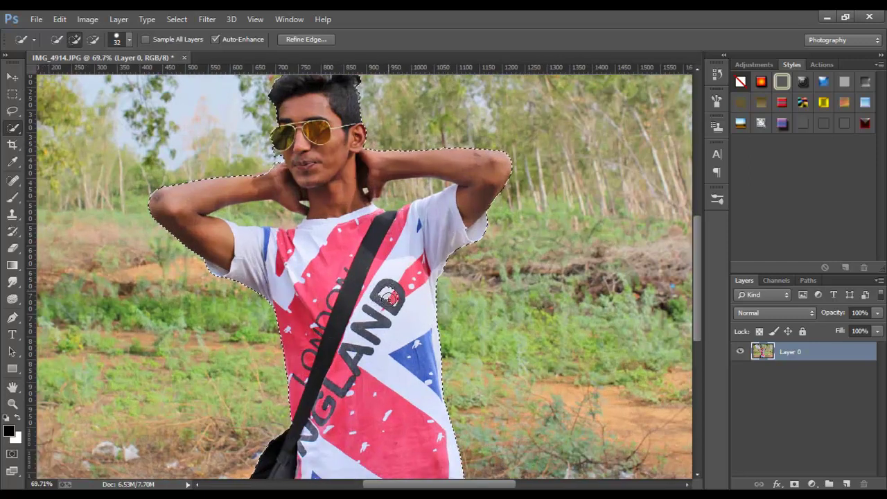
pyautogui.scroll(3, 436, 204)
pyautogui.scroll(3, 436, 204)
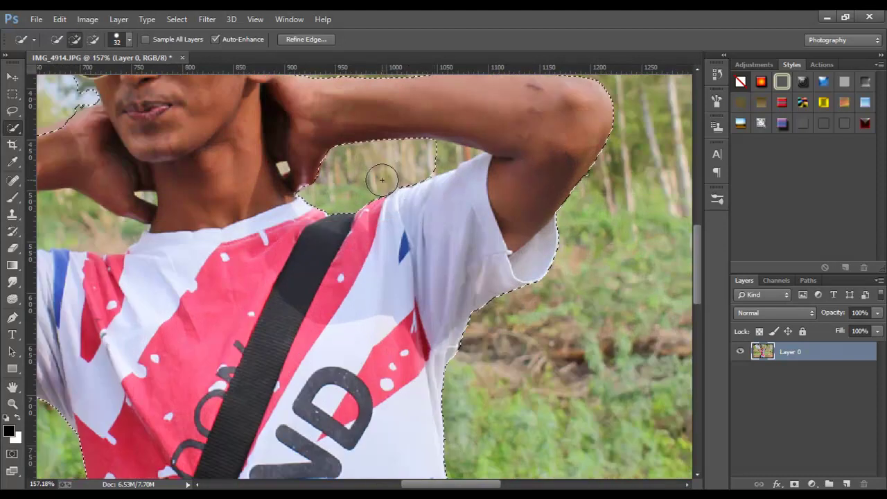
# - Subtract the background gap between the neck and the raised arm
pyautogui.moveTo(384, 177); pyautogui.dragTo(431, 161)
pyautogui.click(431, 161)
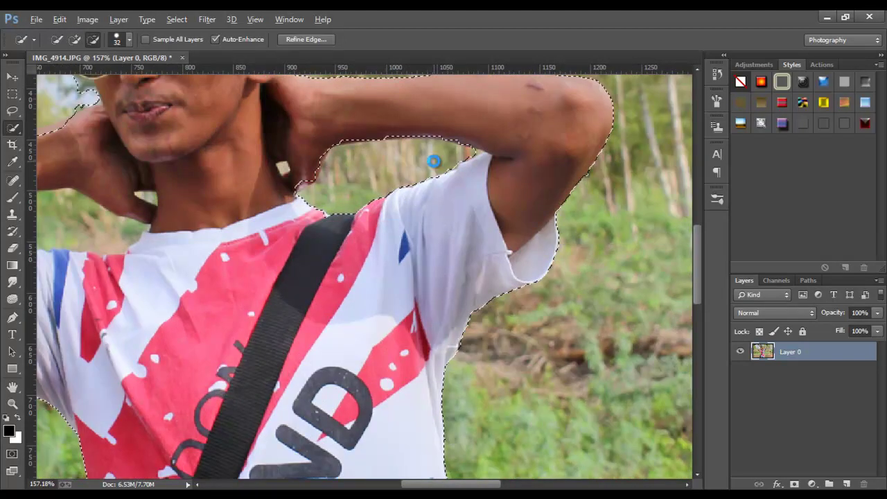
pyautogui.scroll(-1, 430, 157)
pyautogui.scroll(-1, 153, 194)
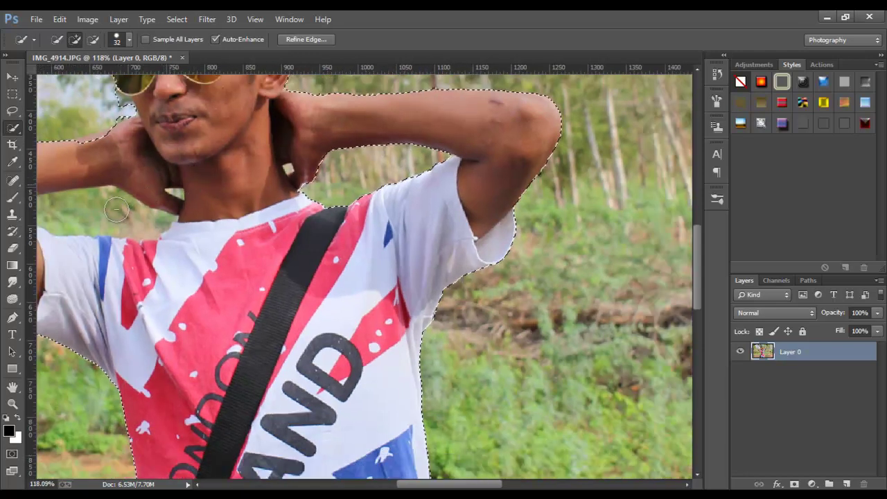
pyautogui.scroll(-1, 116, 209)
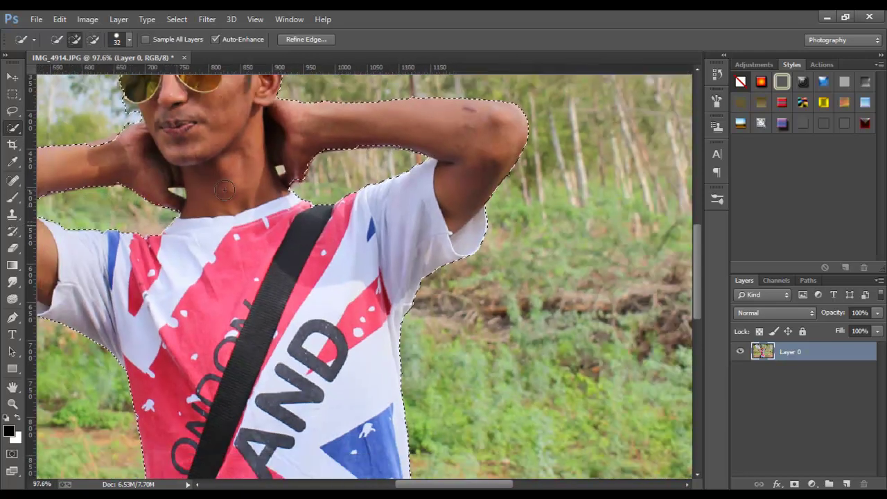
pyautogui.scroll(-1, 223, 189)
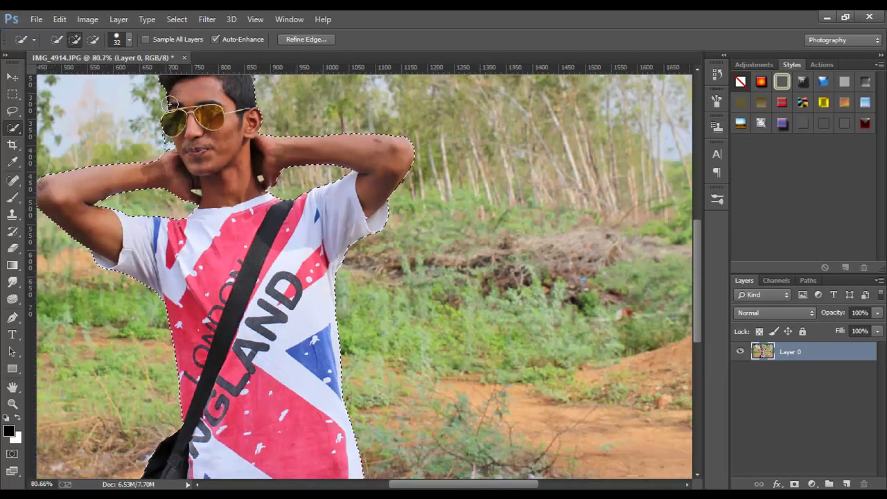
pyautogui.scroll(4, 170, 104)
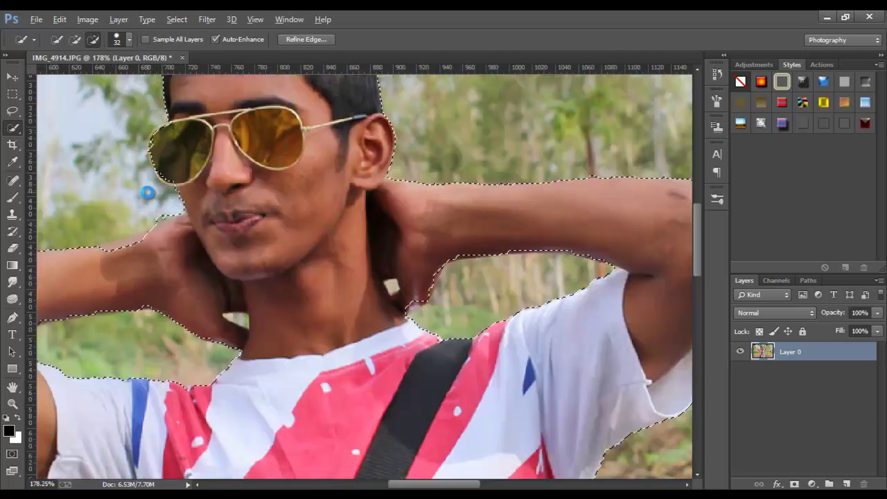
# - Add the left sunglasses lens to the selection, undoing one spill into the background
pyautogui.click(173, 167)
pyautogui.click(168, 156)
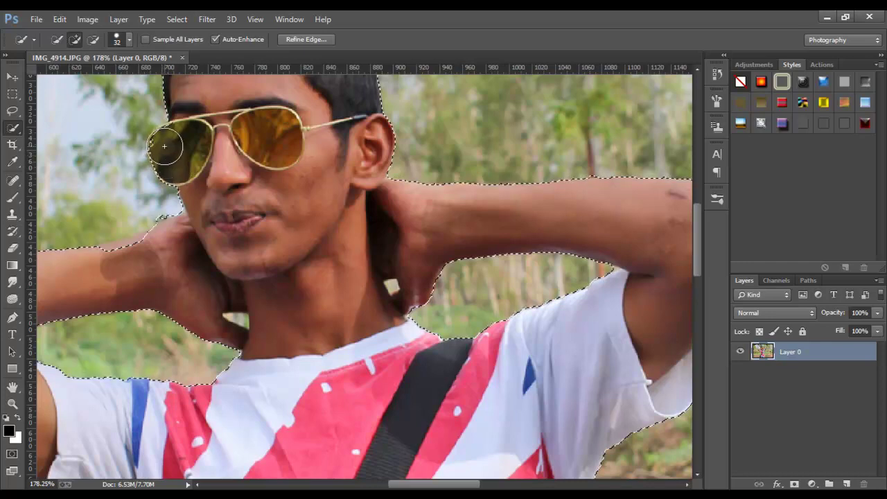
pyautogui.click(166, 141)
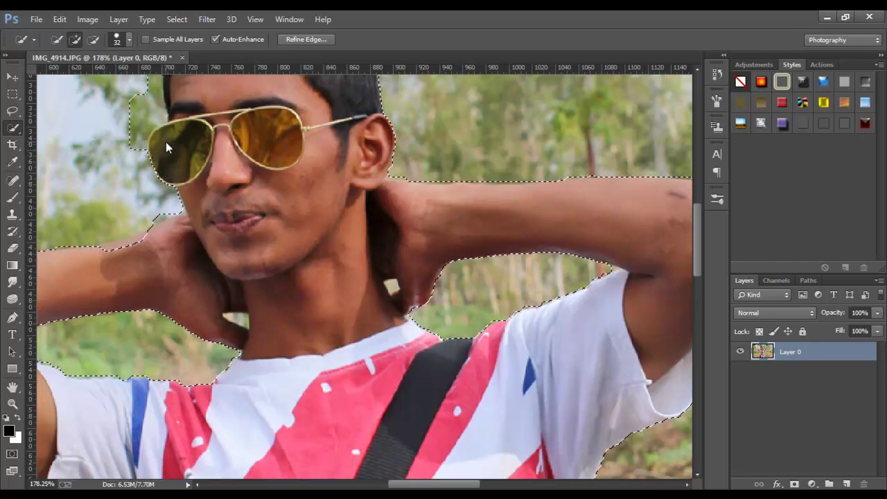
pyautogui.hotkey('ctrl', 'z')
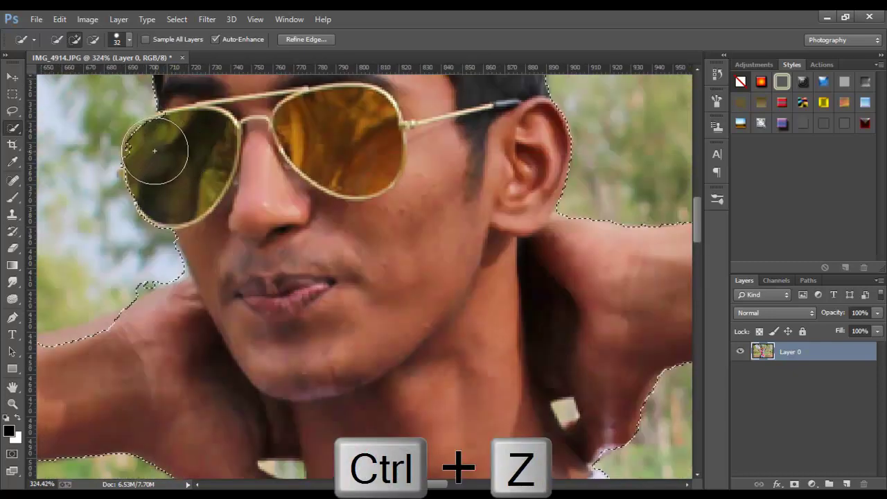
pyautogui.click(174, 151)
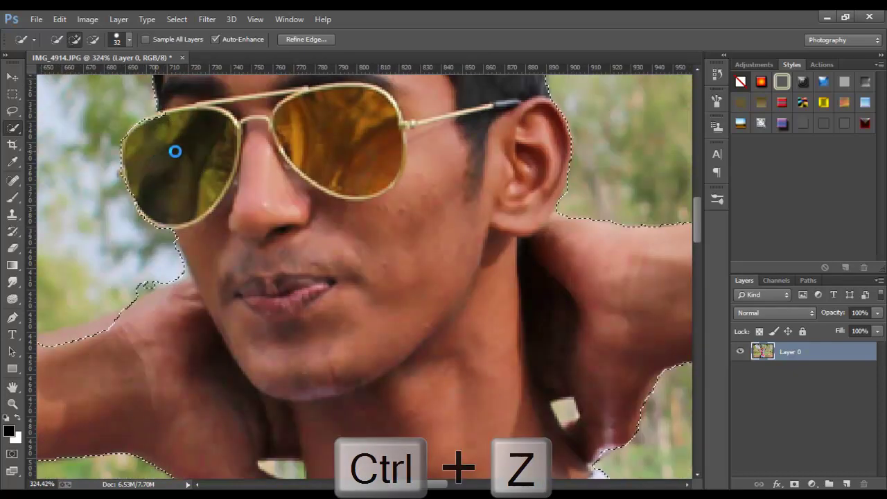
pyautogui.click(177, 142)
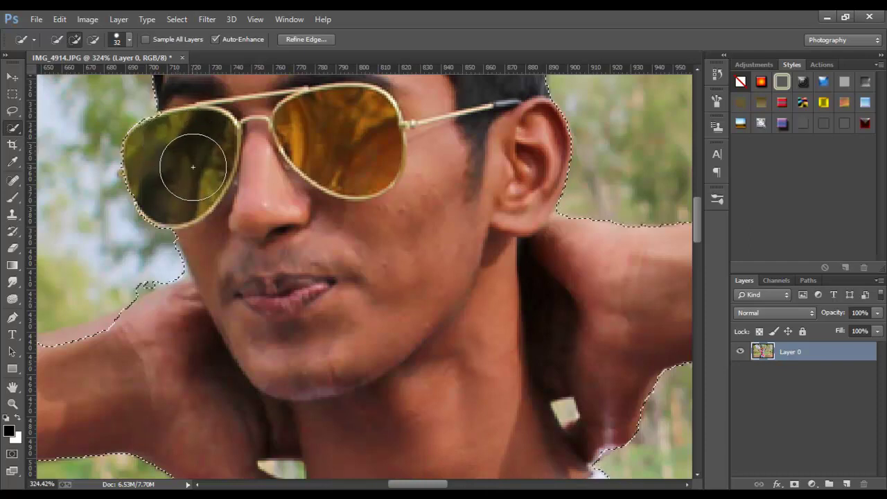
pyautogui.click(173, 172)
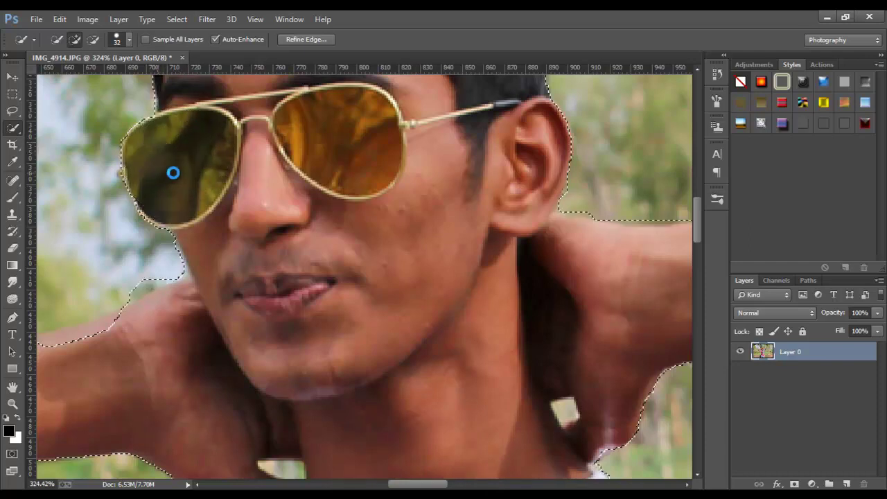
# - Refine the arm near the neck, then subtract the background and bulge beside the neck
pyautogui.scroll(-2, 236, 251)
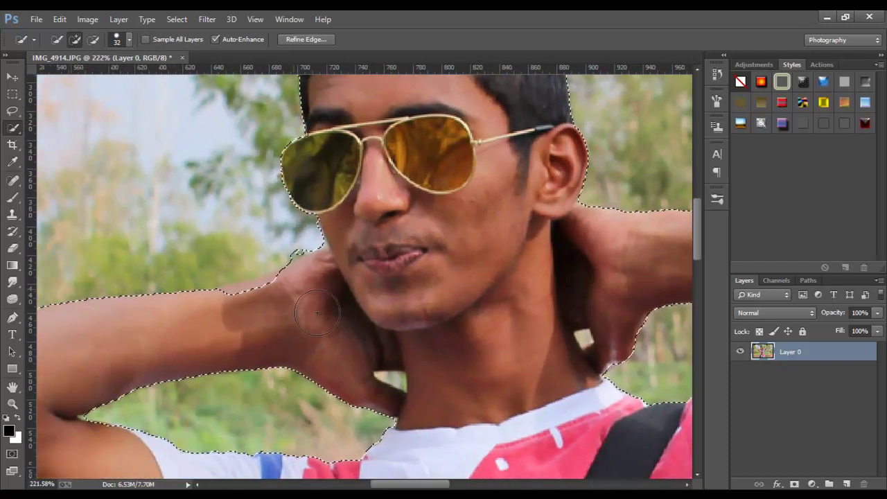
pyautogui.click(267, 300)
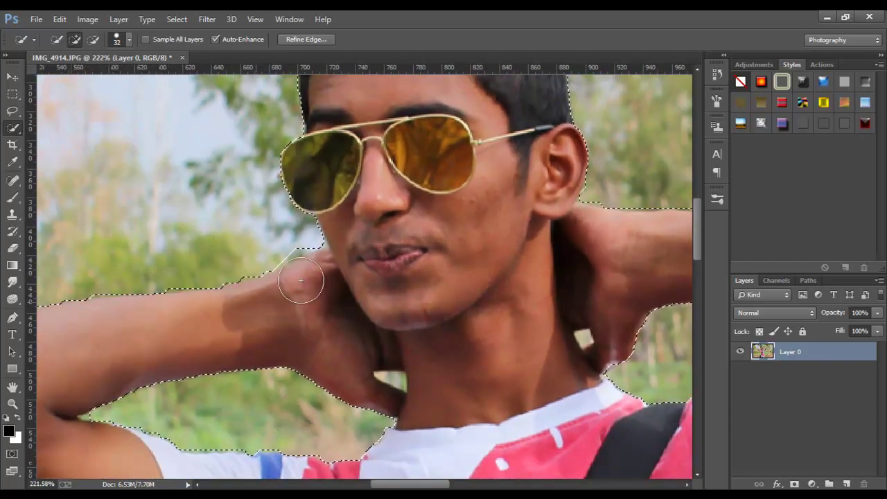
pyautogui.scroll(5, 299, 277)
pyautogui.press('[')
pyautogui.press('[')
pyautogui.press('[')
pyautogui.press('alt')
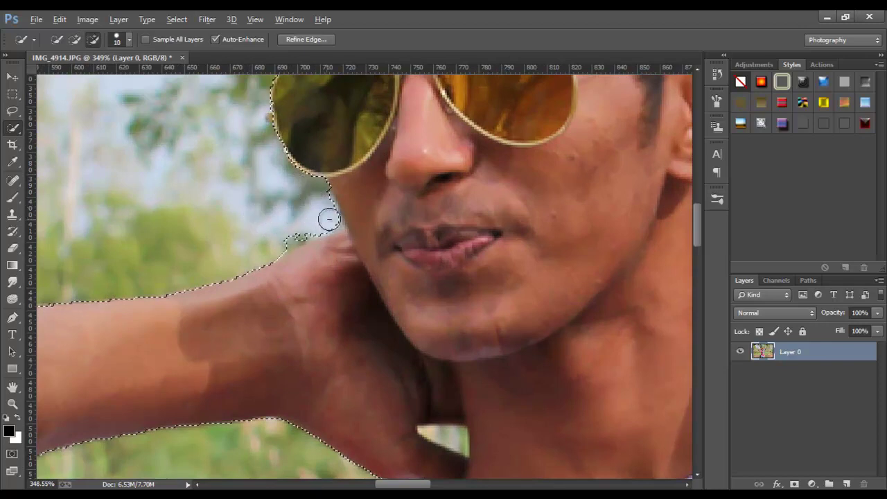
pyautogui.moveTo(329, 219); pyautogui.dragTo(302, 230)
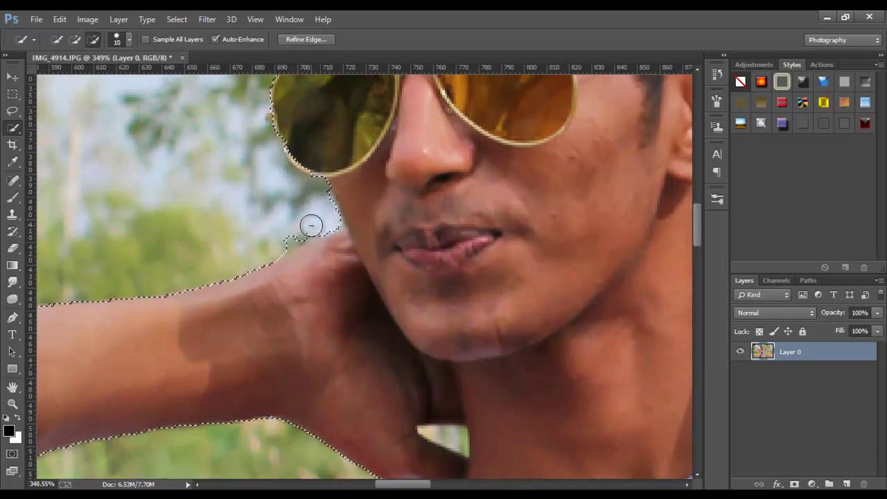
pyautogui.moveTo(302, 229); pyautogui.dragTo(282, 237)
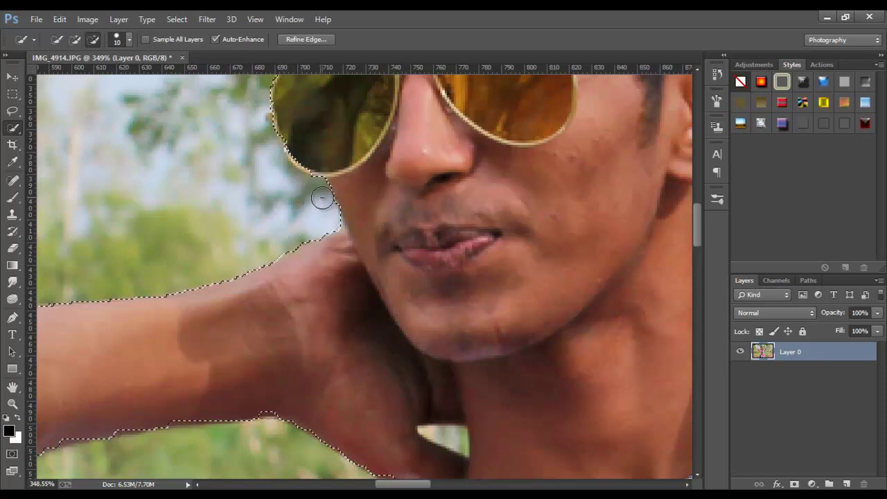
# - Add the missed area near the glasses and zoom back out
pyautogui.scroll(-2, 320, 206)
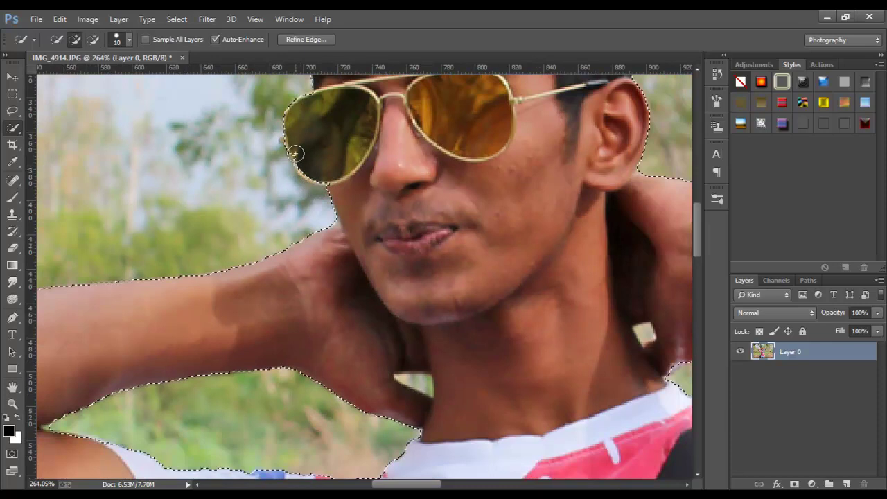
pyautogui.scroll(2, 296, 154)
pyautogui.moveTo(314, 183); pyautogui.dragTo(321, 186)
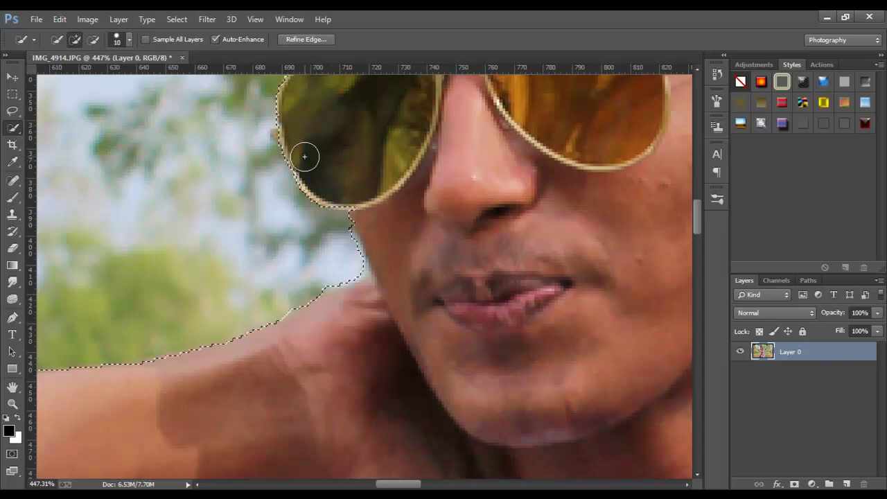
pyautogui.scroll(-1, 304, 160)
pyautogui.scroll(-3, 304, 155)
pyautogui.scroll(-1, 307, 152)
pyautogui.scroll(-2, 308, 151)
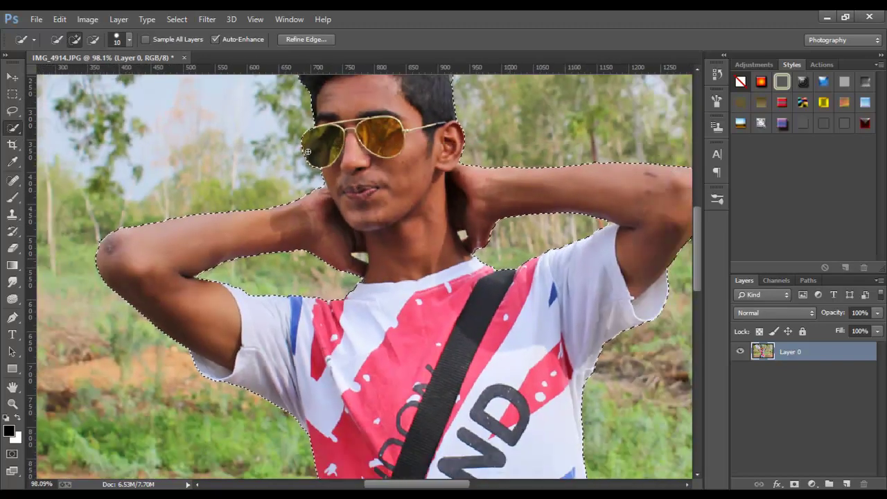
pyautogui.scroll(-2, 308, 151)
pyautogui.scroll(-2, 308, 151)
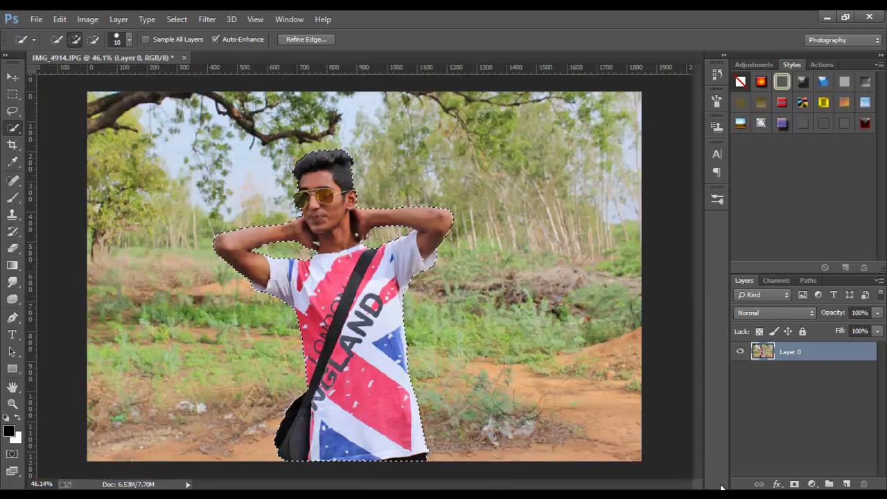
# - Mask out the background from the selection and raise Smooth in Refine Mask
pyautogui.click(794, 484)
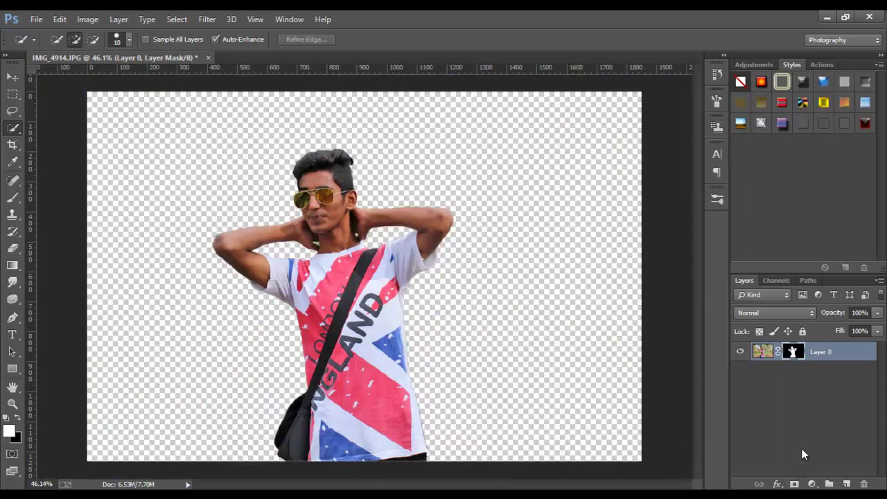
pyautogui.rightClick(795, 353)
pyautogui.click(769, 461)
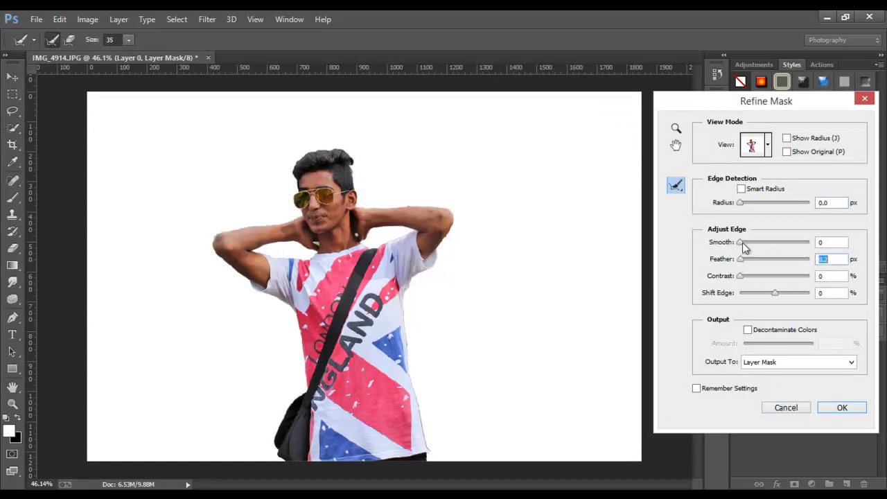
pyautogui.moveTo(745, 250); pyautogui.dragTo(752, 250)
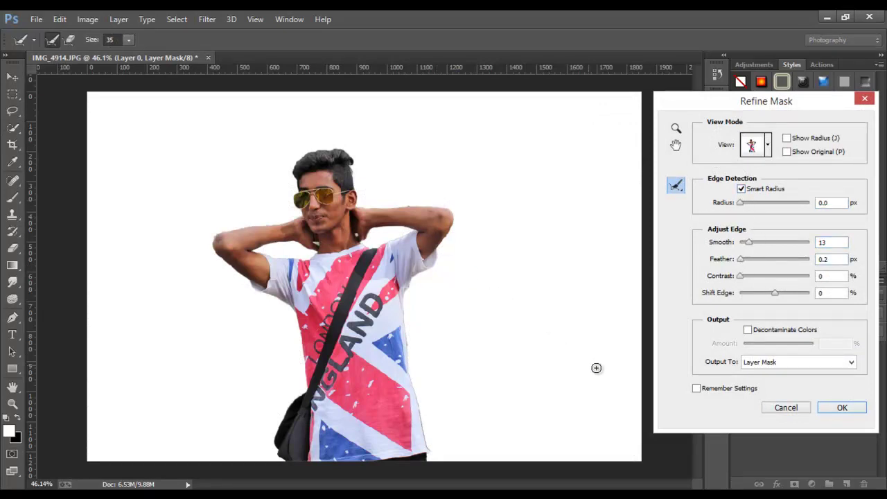
pyautogui.click(841, 408)
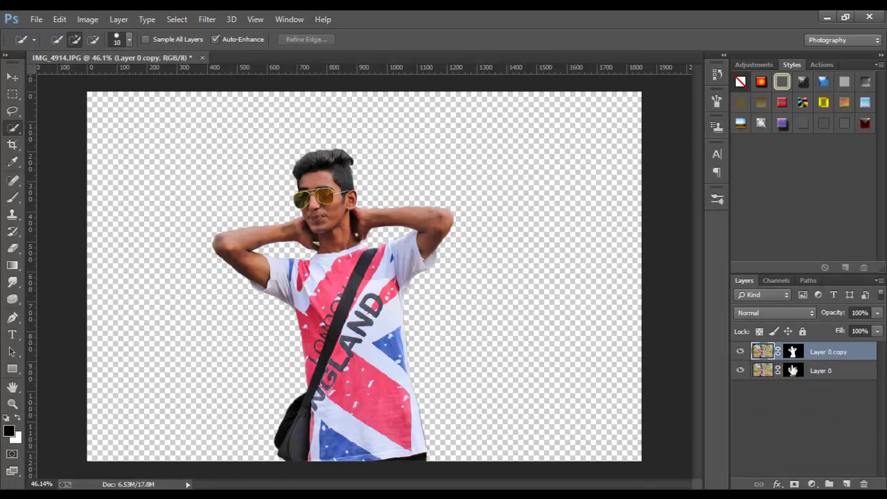
# - Apply the mask on Layer 0 copy and delete Layer 0's mask
pyautogui.rightClick(792, 355)
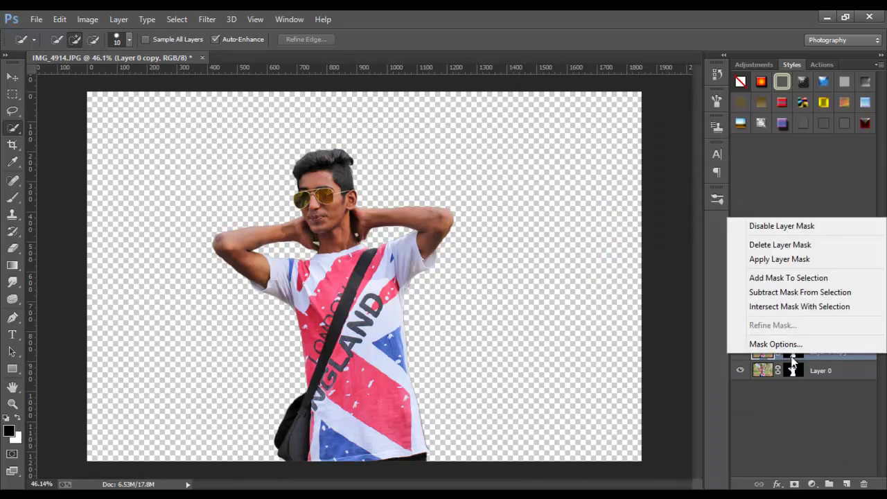
pyautogui.click(766, 259)
pyautogui.rightClick(799, 372)
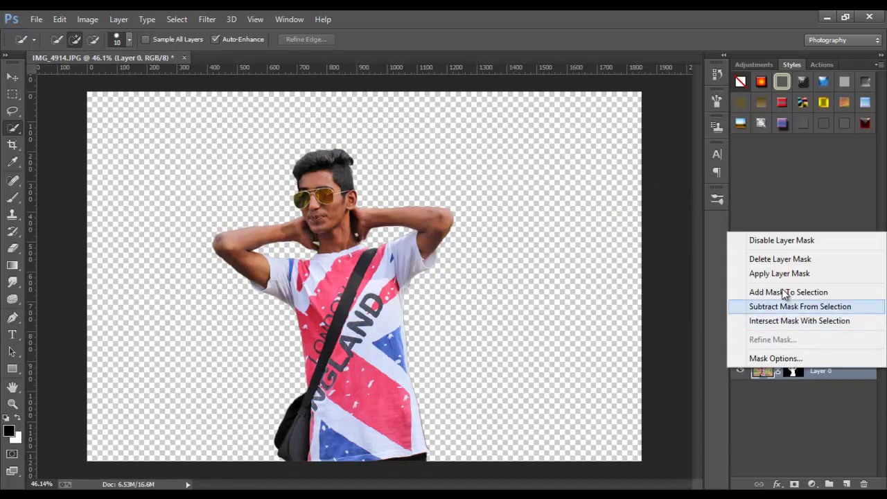
pyautogui.click(778, 259)
# - Load the cut-out's outline, expand it, and content-aware fill the boy away on Layer 0
pyautogui.keyDown('ctrl'); pyautogui.click(765, 352); pyautogui.keyUp('ctrl')
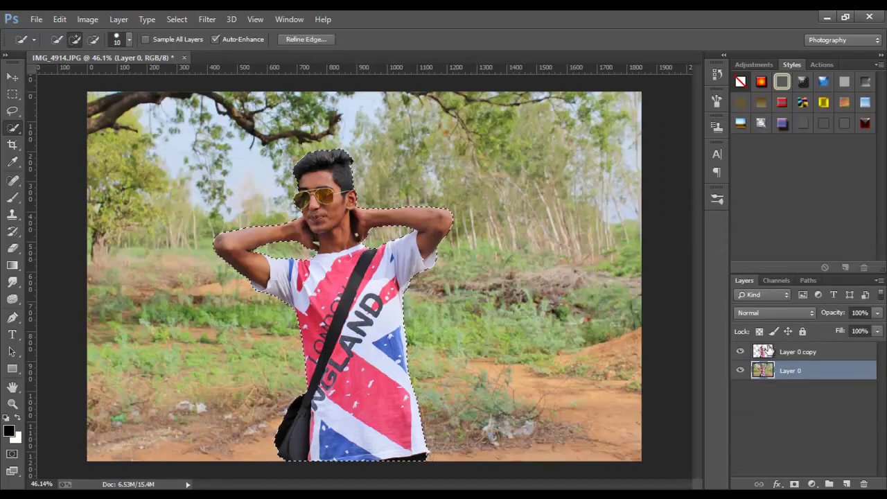
pyautogui.click(177, 19)
pyautogui.moveTo(187, 176)
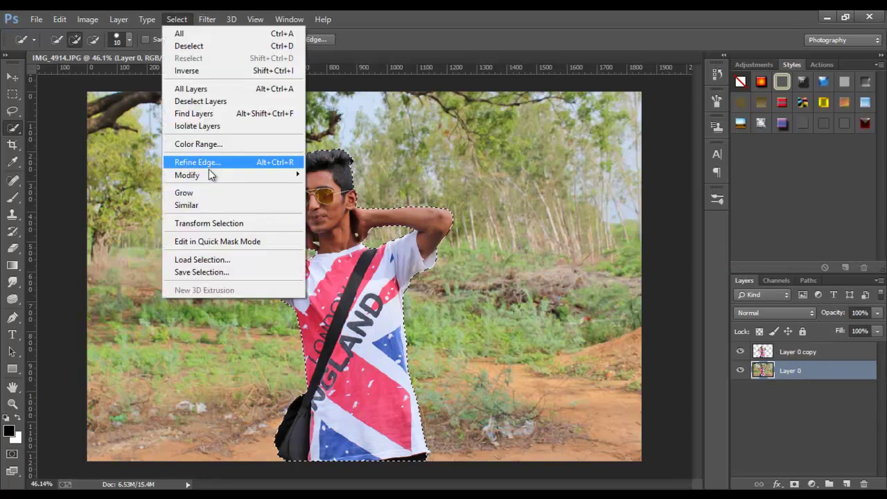
pyautogui.click(332, 199)
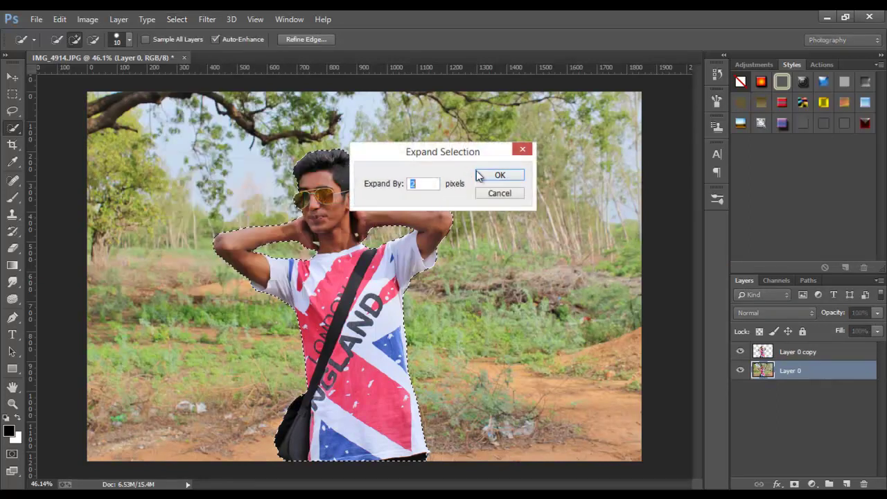
pyautogui.click(501, 176)
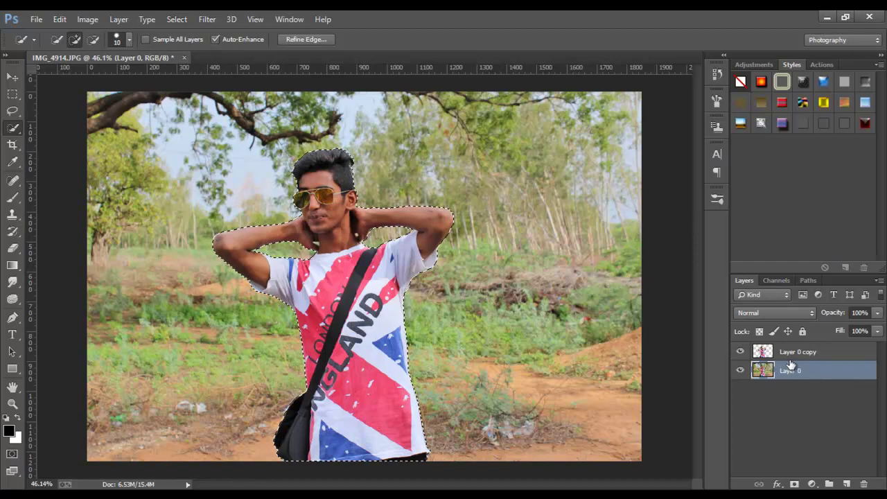
pyautogui.rightClick(333, 213)
pyautogui.click(381, 398)
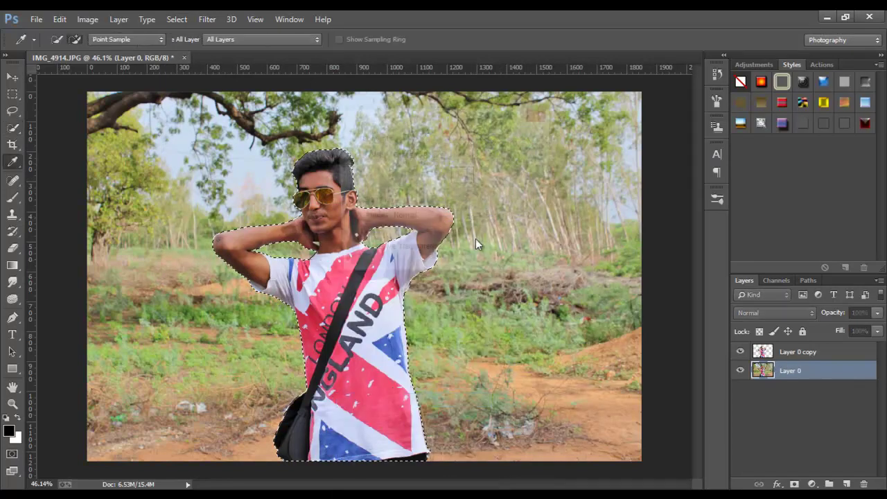
pyautogui.click(518, 144)
pyautogui.press('w')
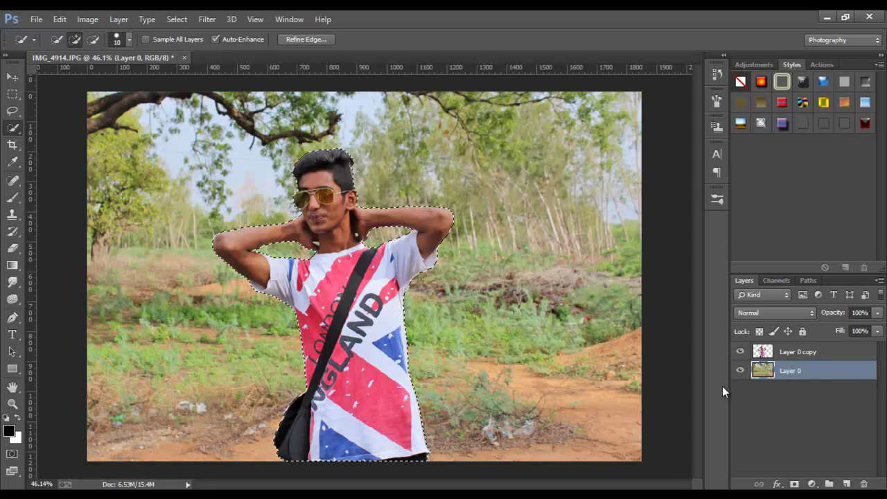
# - Deselect, hide Layer 0 copy, and make the filled Layer 0 active
pyautogui.click(177, 19)
pyautogui.click(192, 44)
pyautogui.click(796, 351)
pyautogui.click(740, 351)
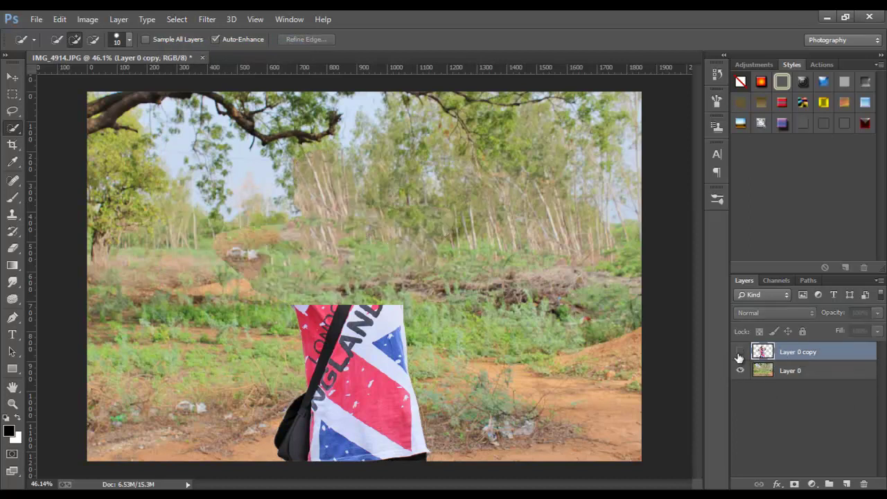
pyautogui.click(783, 371)
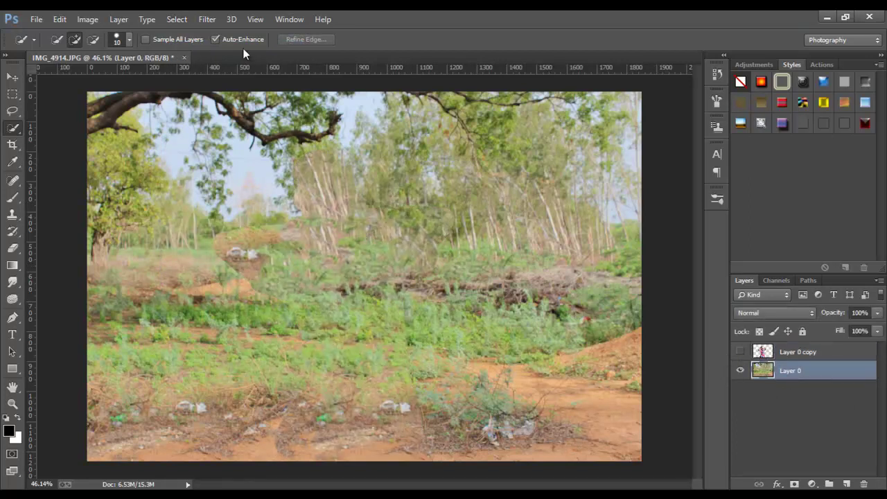
pyautogui.click(207, 19)
pyautogui.click(229, 95)
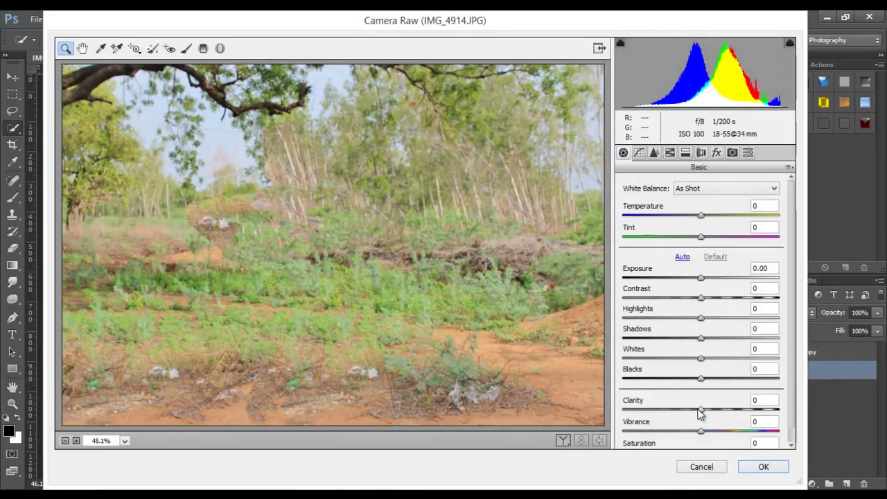
# - In Camera Raw, raise Clarity, Vibrance and Shadows, and lower Whites and Highlights
pyautogui.moveTo(701, 410); pyautogui.dragTo(763, 411)
pyautogui.moveTo(700, 431); pyautogui.dragTo(764, 431)
pyautogui.moveTo(701, 379); pyautogui.dragTo(753, 379)
pyautogui.moveTo(700, 338); pyautogui.dragTo(737, 339)
pyautogui.moveTo(706, 369); pyautogui.dragTo(650, 358)
pyautogui.moveTo(699, 319); pyautogui.dragTo(647, 318)
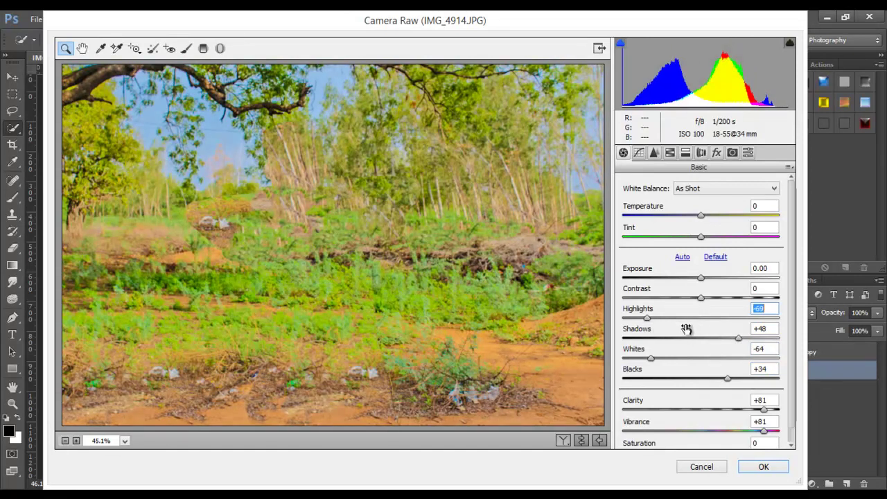
pyautogui.scroll(-1, 704, 395)
pyautogui.moveTo(701, 438)
pyautogui.mouseDown()
pyautogui.moveTo(725, 444)
pyautogui.moveTo(716, 444)
pyautogui.mouseUp()
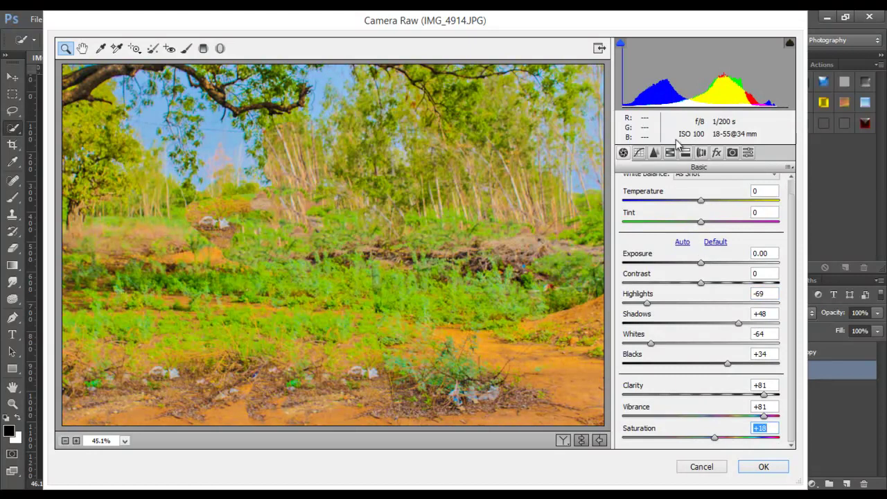
# - Set Luminance noise reduction 15 and saturation Greens +100, Yellows -100, Reds +70, Blues +28
pyautogui.click(654, 152)
pyautogui.moveTo(637, 317); pyautogui.dragTo(647, 316)
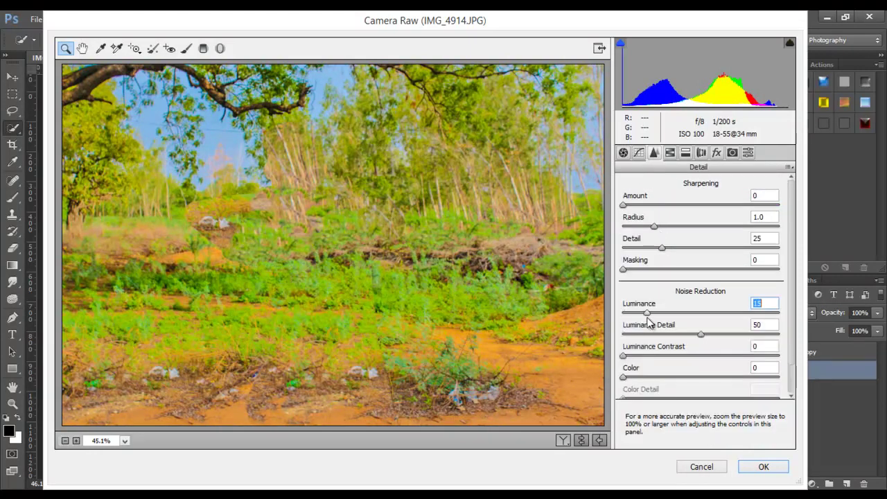
pyautogui.click(670, 153)
pyautogui.click(665, 203)
pyautogui.moveTo(705, 309); pyautogui.dragTo(783, 309)
pyautogui.moveTo(705, 288); pyautogui.dragTo(626, 288)
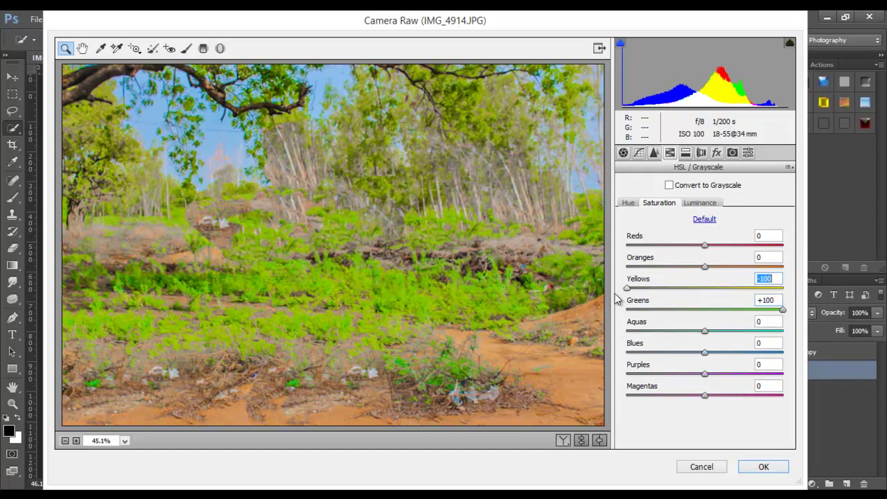
pyautogui.moveTo(709, 326); pyautogui.dragTo(757, 328)
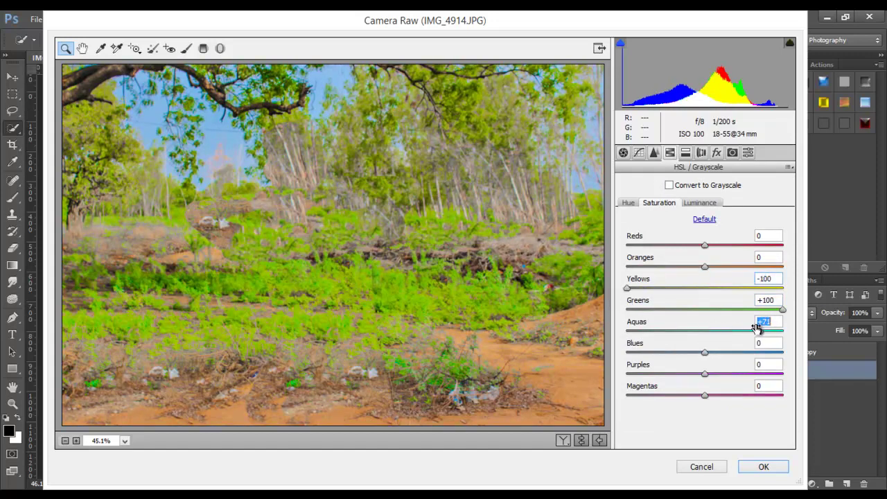
pyautogui.moveTo(717, 353); pyautogui.dragTo(728, 355)
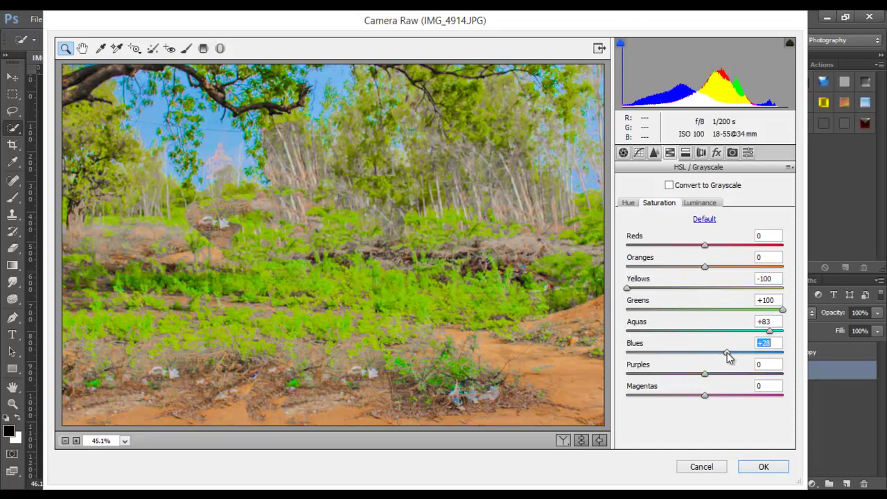
pyautogui.moveTo(705, 245); pyautogui.dragTo(755, 244)
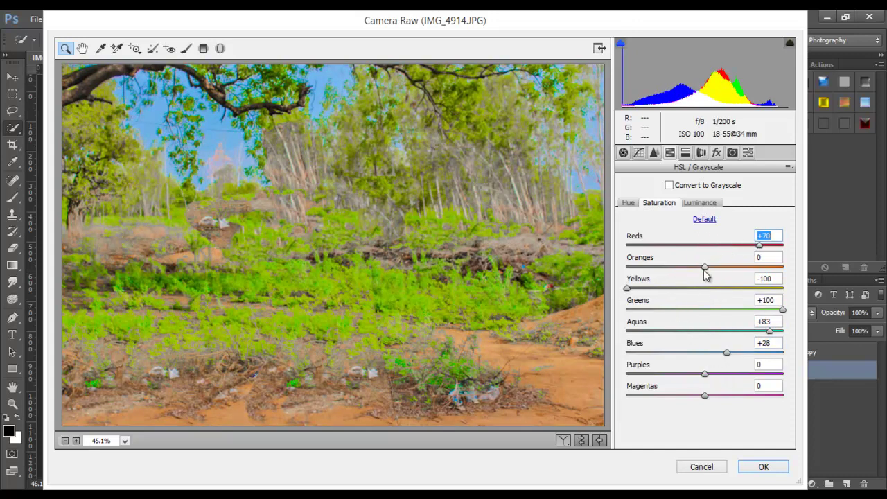
pyautogui.moveTo(693, 267)
pyautogui.mouseDown()
pyautogui.moveTo(660, 267)
pyautogui.moveTo(752, 269)
pyautogui.moveTo(688, 270)
pyautogui.mouseUp()
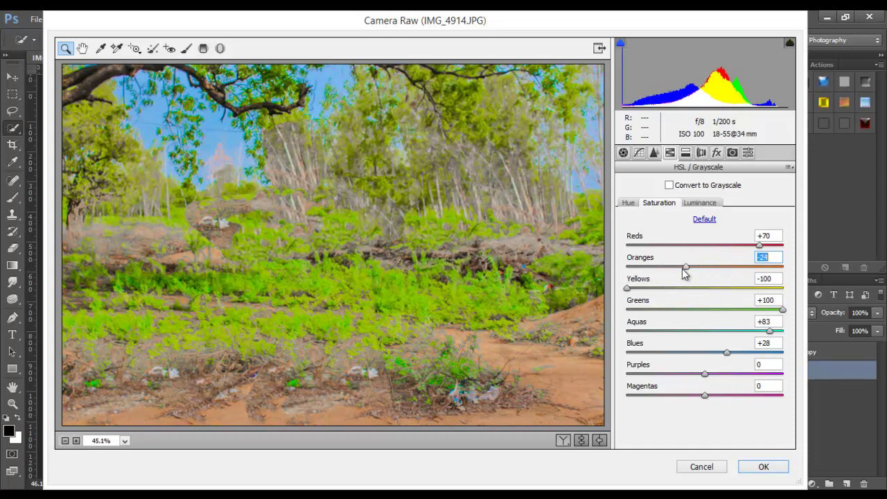
pyautogui.click(765, 468)
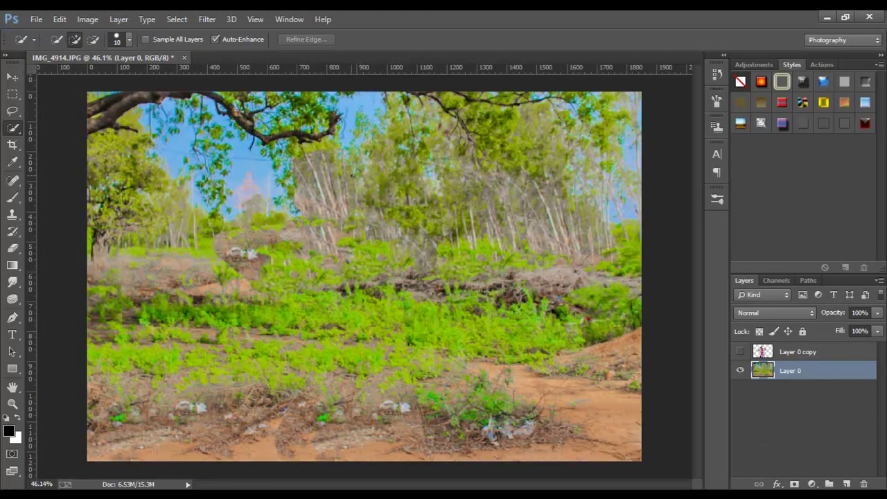
# - Apply a radius-45 Lens Blur to Layer 0 and show the cut-out boy layer again
pyautogui.hotkey('ctrl', '-')
pyautogui.click(12, 78)
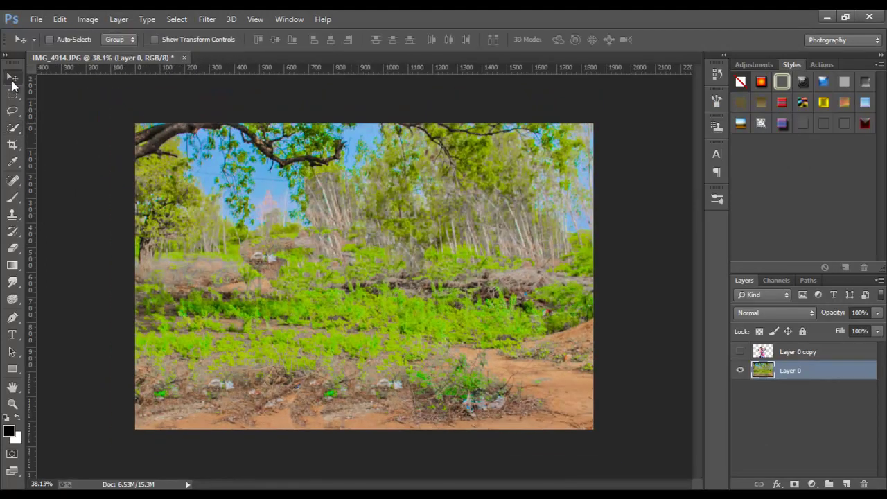
pyautogui.click(205, 20)
pyautogui.moveTo(214, 174)
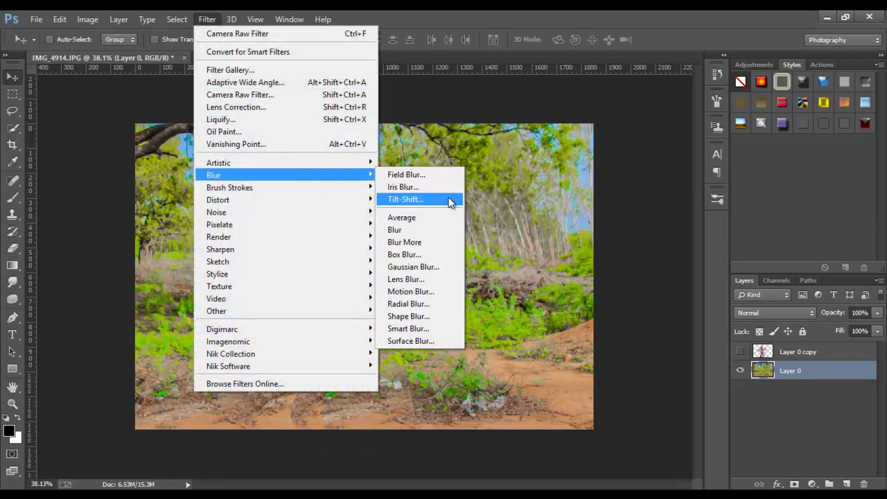
pyautogui.click(444, 280)
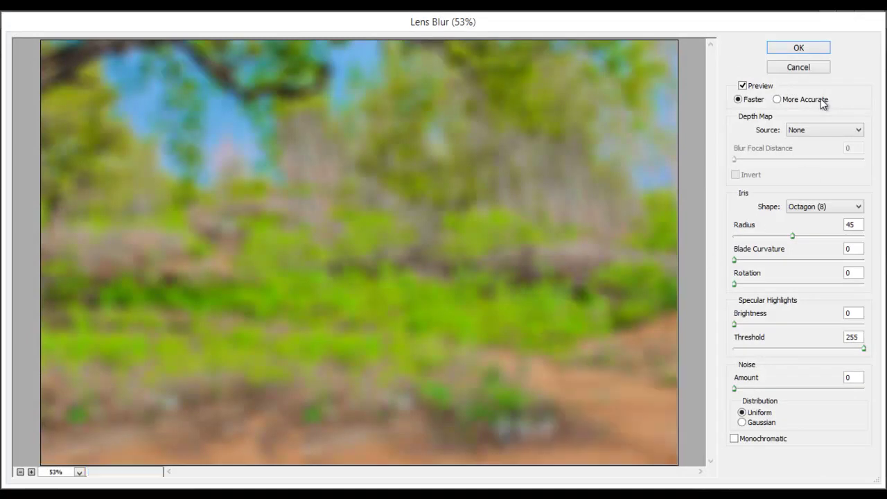
pyautogui.click(798, 49)
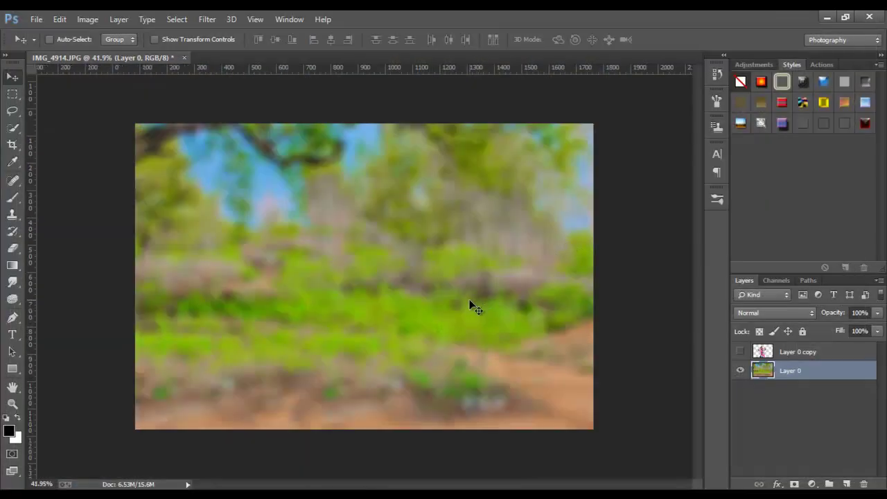
pyautogui.scroll(1, 472, 302)
pyautogui.click(739, 352)
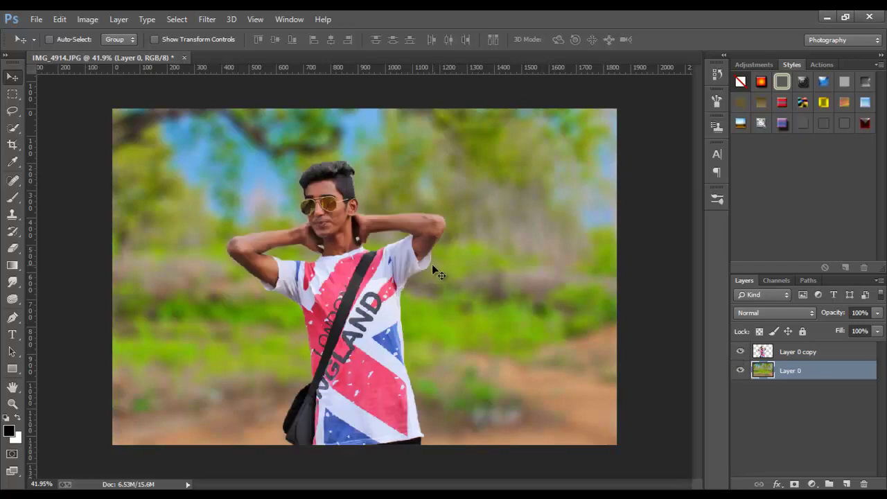
# - Run Imagenomic Noiseware Professional noise reduction on Layer 0 copy
pyautogui.click(788, 355)
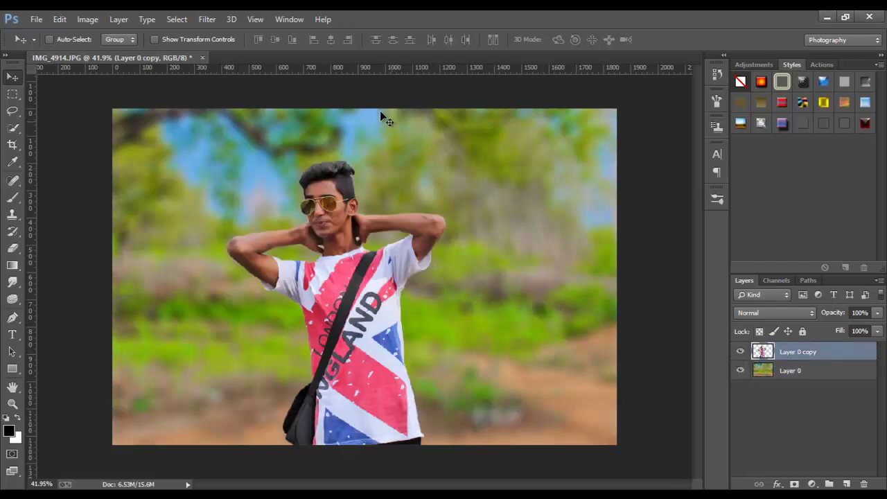
pyautogui.click(207, 20)
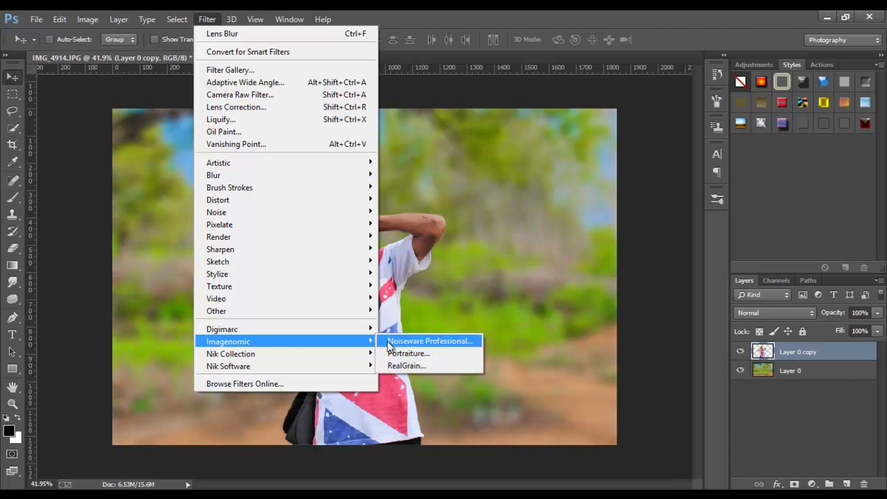
pyautogui.click(413, 343)
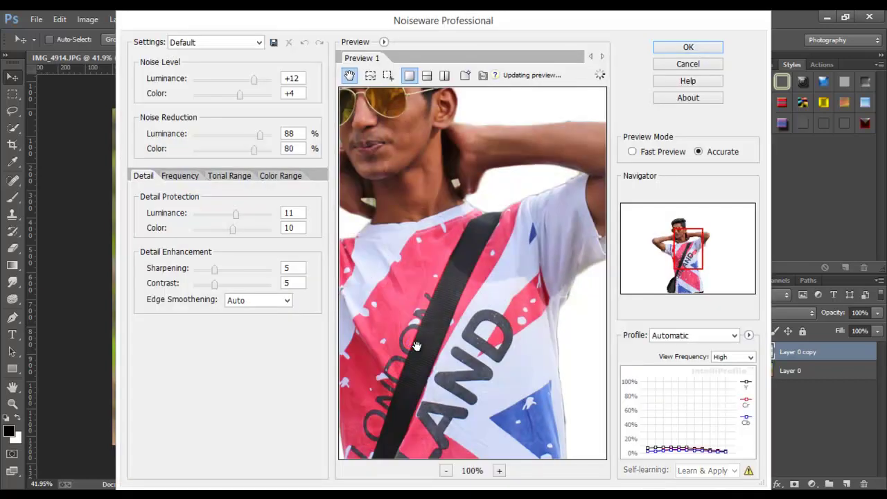
pyautogui.click(706, 49)
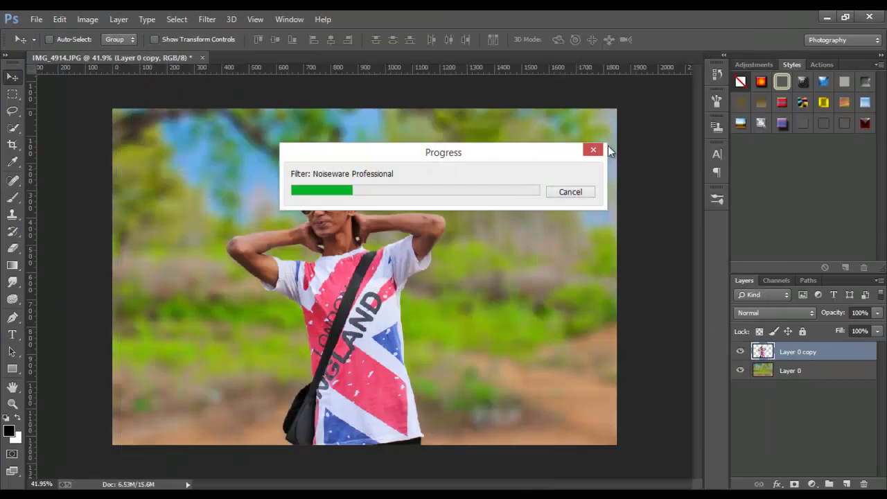
# - Apply Imagenomic Portraiture skin smoothing to the same layer
pyautogui.click(207, 20)
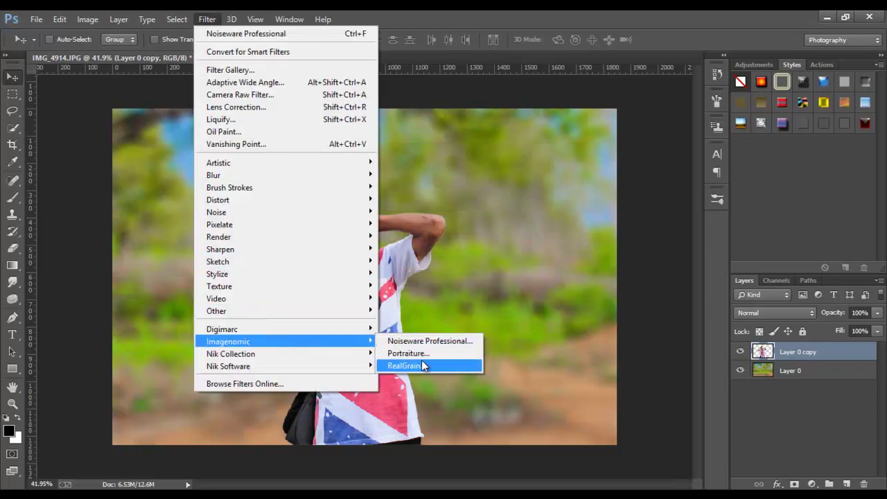
pyautogui.click(413, 353)
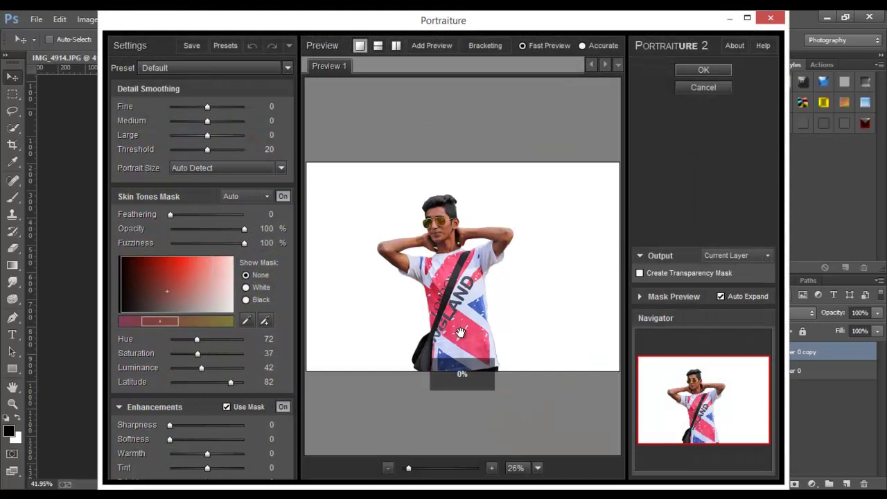
pyautogui.click(711, 68)
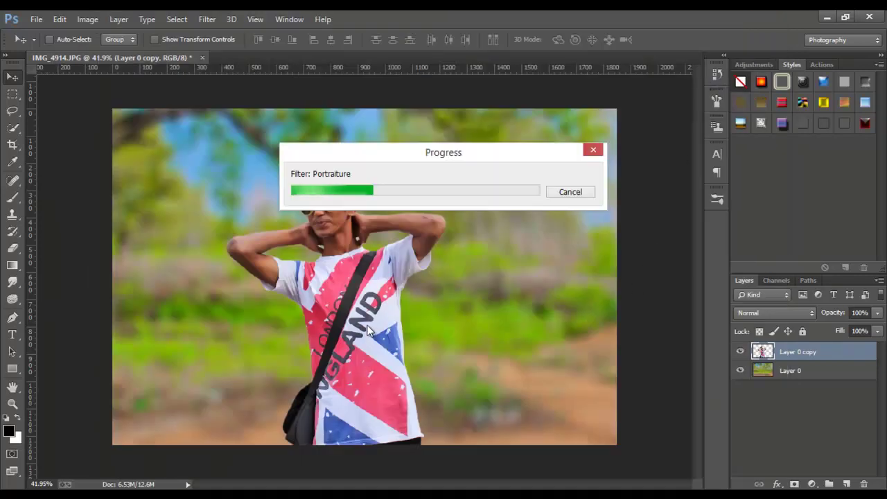
# - Select the Smudge tool with a smaller bristle brush tip
pyautogui.scroll(5, 348, 169)
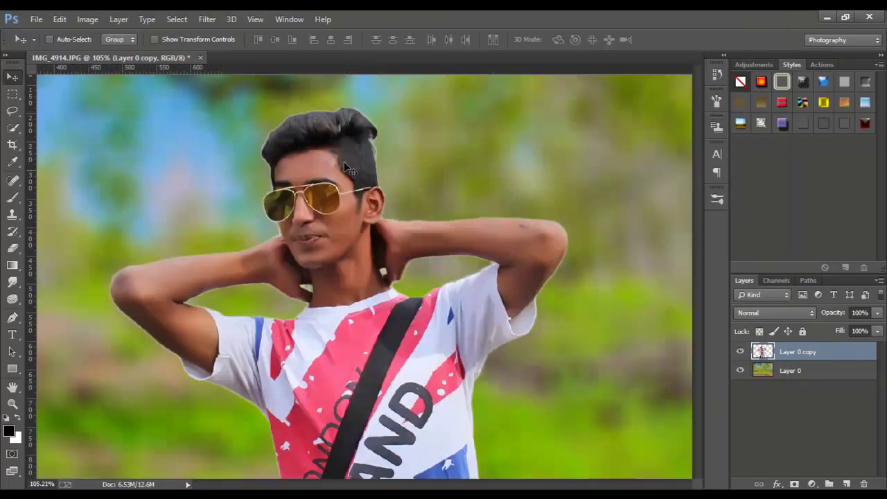
pyautogui.scroll(2, 349, 169)
pyautogui.scroll(2, 326, 215)
pyautogui.scroll(1, 301, 263)
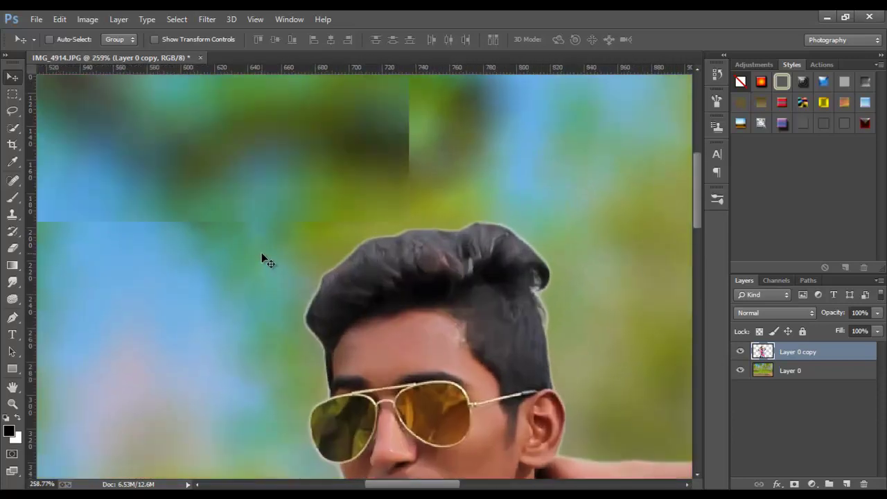
pyautogui.click(12, 282)
pyautogui.scroll(1, 347, 325)
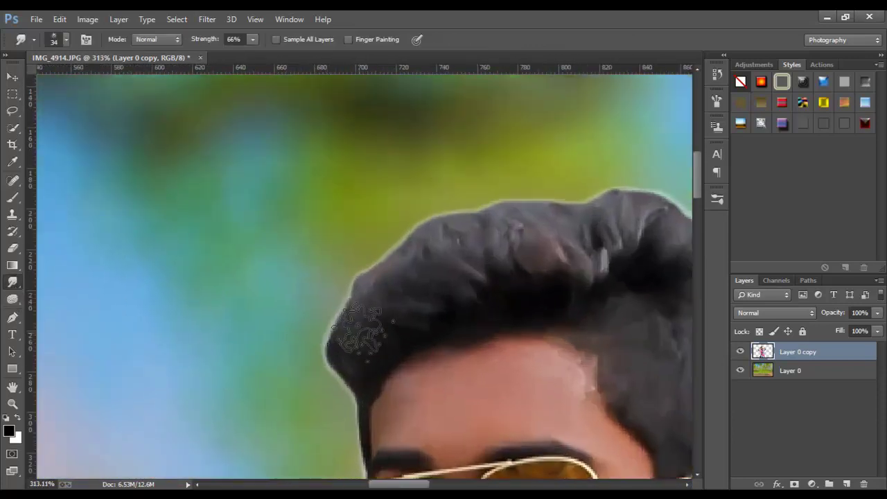
pyautogui.rightClick(413, 333)
pyautogui.click(489, 346)
pyautogui.click(360, 346)
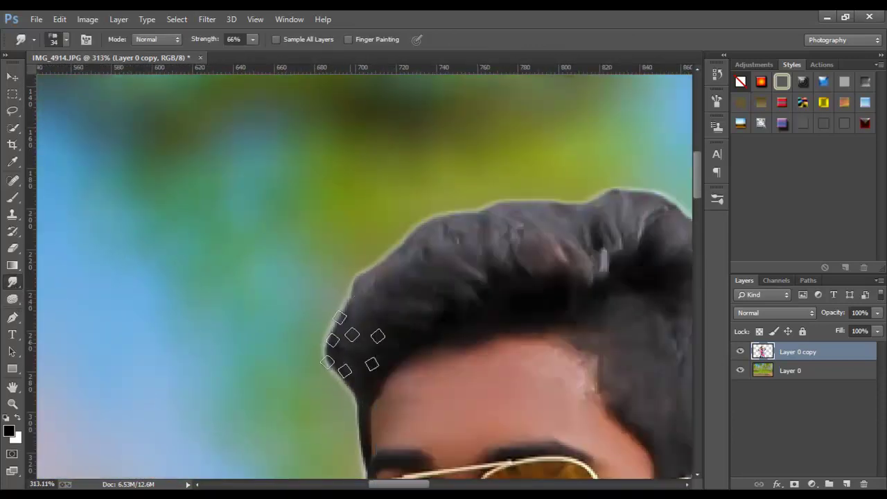
pyautogui.press('[')
pyautogui.press('[')
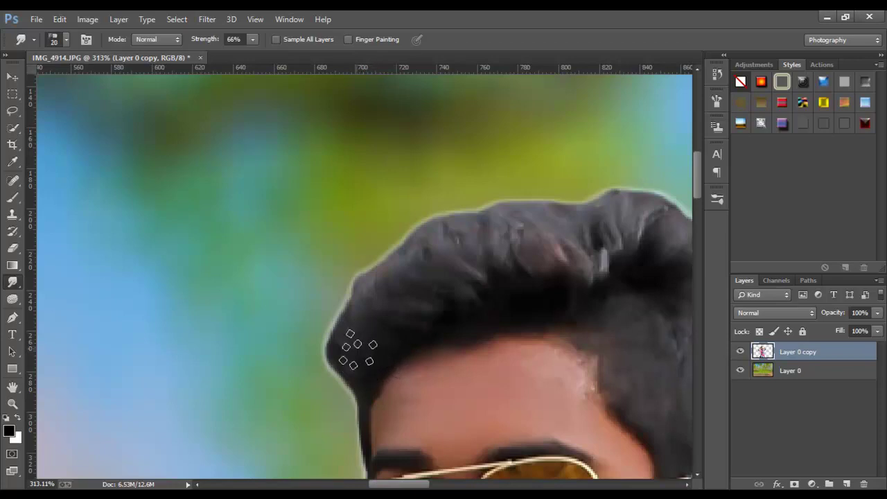
# - Smudge spiky strands upward from the upper-left and top of the hair
pyautogui.moveTo(337, 341); pyautogui.dragTo(311, 277)
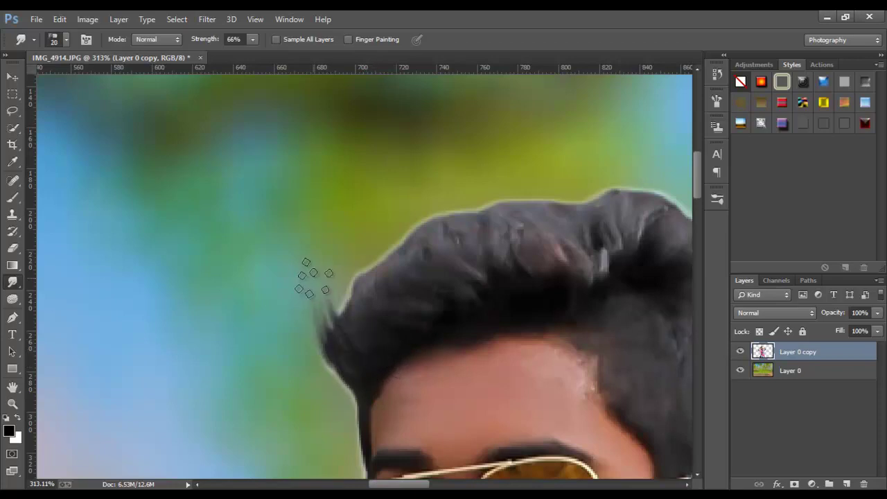
pyautogui.moveTo(363, 349); pyautogui.dragTo(332, 254)
pyautogui.moveTo(372, 313); pyautogui.dragTo(337, 214)
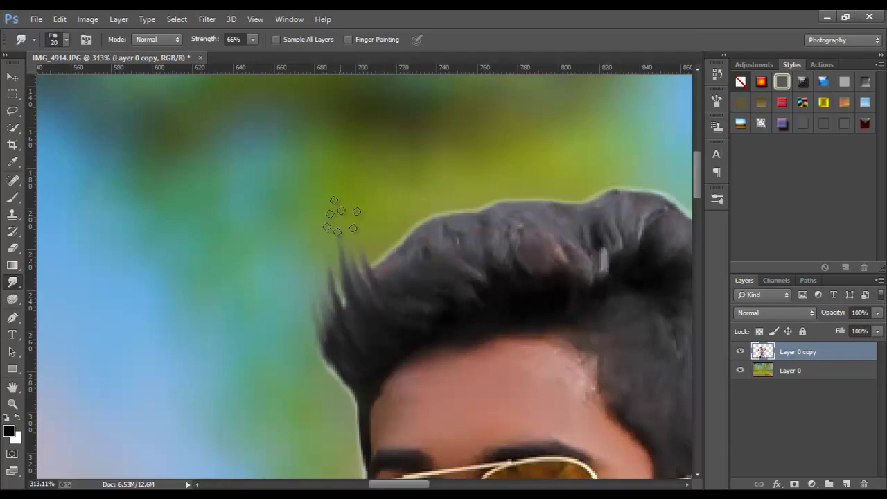
pyautogui.moveTo(339, 327); pyautogui.dragTo(307, 247)
pyautogui.moveTo(373, 301); pyautogui.dragTo(350, 199)
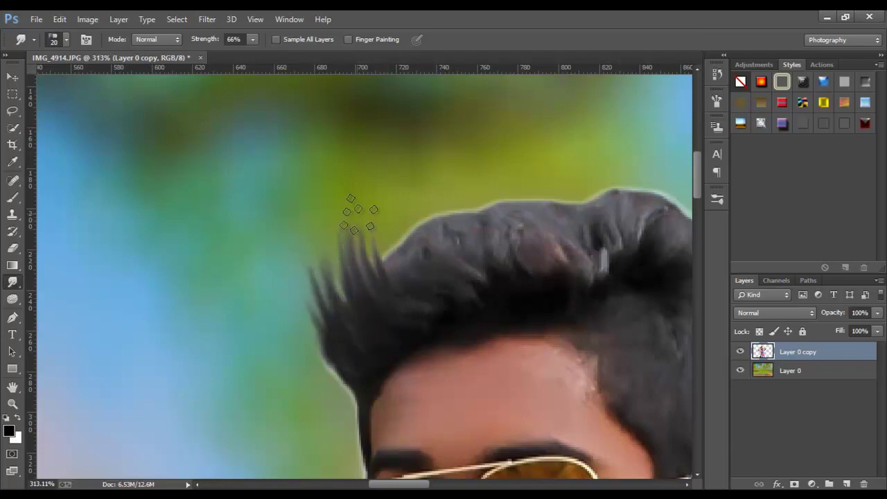
pyautogui.moveTo(379, 248)
pyautogui.mouseDown()
pyautogui.moveTo(361, 202)
pyautogui.moveTo(377, 184)
pyautogui.mouseUp()
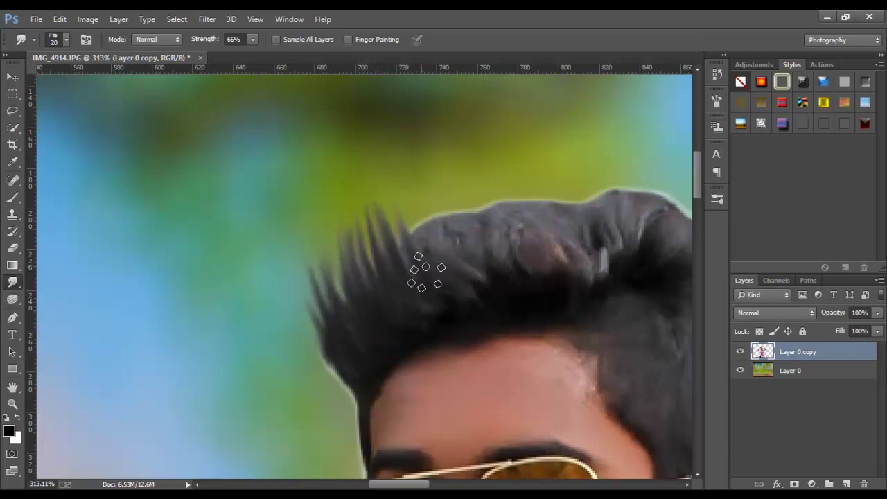
pyautogui.moveTo(422, 268); pyautogui.dragTo(405, 179)
pyautogui.moveTo(436, 257)
pyautogui.mouseDown()
pyautogui.moveTo(437, 173)
pyautogui.moveTo(386, 180)
pyautogui.mouseUp()
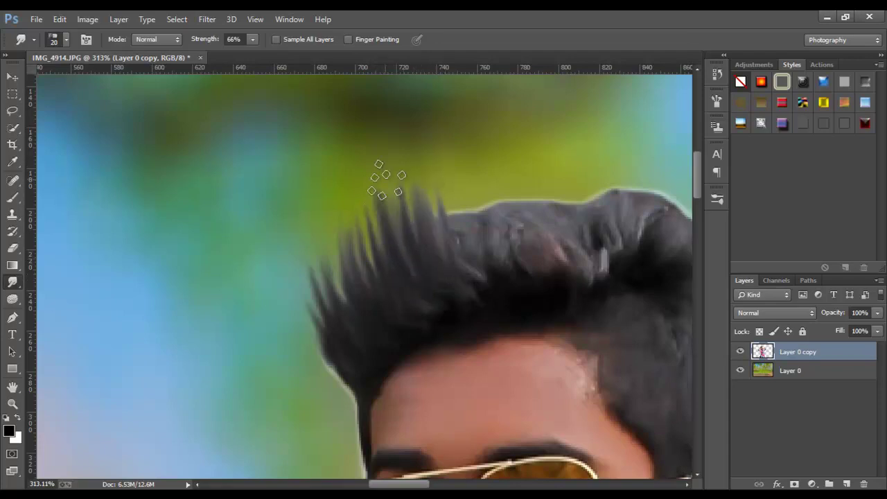
pyautogui.moveTo(440, 267); pyautogui.dragTo(412, 161)
pyautogui.moveTo(468, 262); pyautogui.dragTo(451, 166)
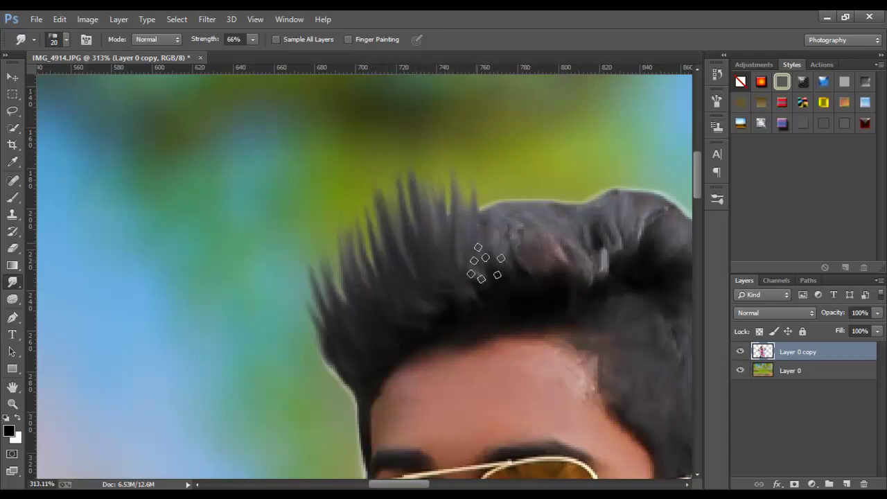
pyautogui.moveTo(481, 259); pyautogui.dragTo(483, 147)
pyautogui.moveTo(454, 258); pyautogui.dragTo(439, 174)
pyautogui.moveTo(493, 248); pyautogui.dragTo(501, 148)
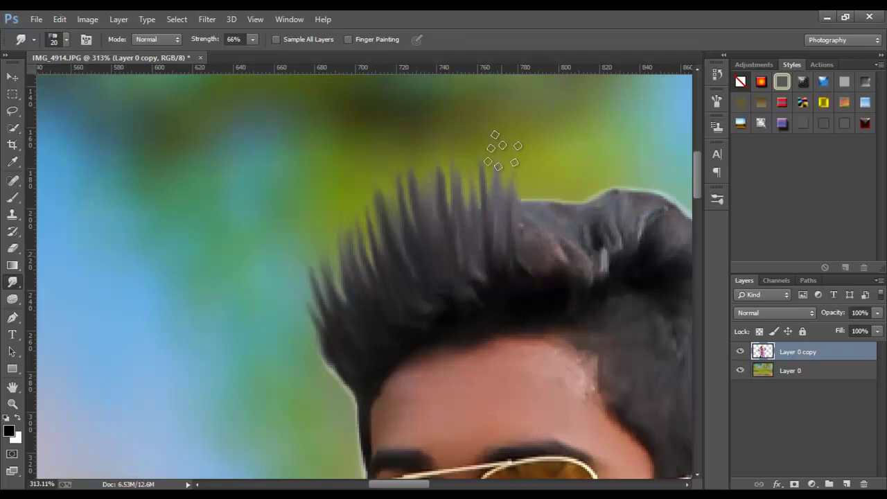
# - Pull spikes from the right of the hair top and sweep the right-side curl outward
pyautogui.moveTo(530, 269); pyautogui.dragTo(520, 139)
pyautogui.moveTo(563, 274); pyautogui.dragTo(552, 146)
pyautogui.moveTo(570, 247)
pyautogui.mouseDown()
pyautogui.moveTo(498, 299)
pyautogui.moveTo(491, 183)
pyautogui.mouseUp()
pyautogui.moveTo(520, 257); pyautogui.dragTo(545, 185)
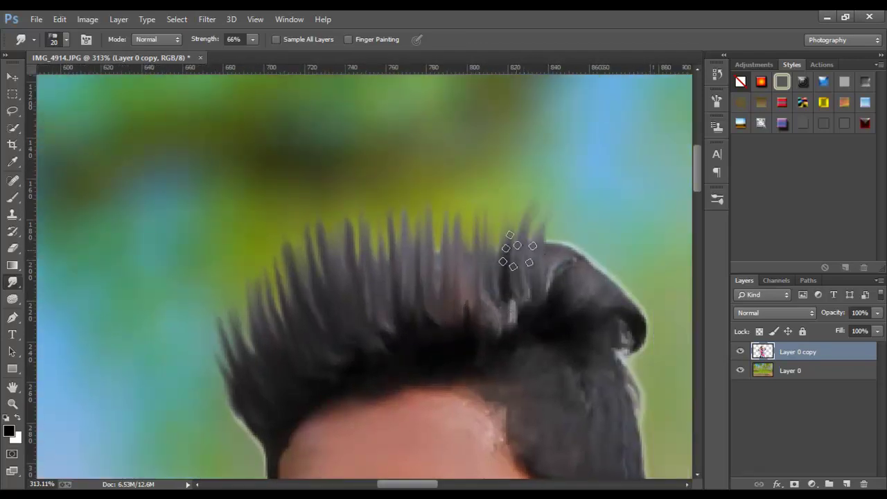
pyautogui.moveTo(490, 297); pyautogui.dragTo(508, 184)
pyautogui.moveTo(456, 298); pyautogui.dragTo(455, 188)
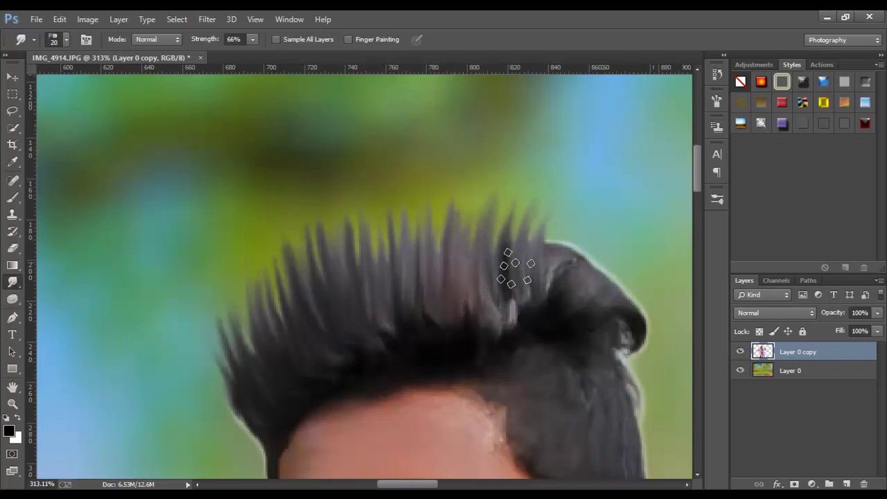
pyautogui.moveTo(547, 286); pyautogui.dragTo(622, 201)
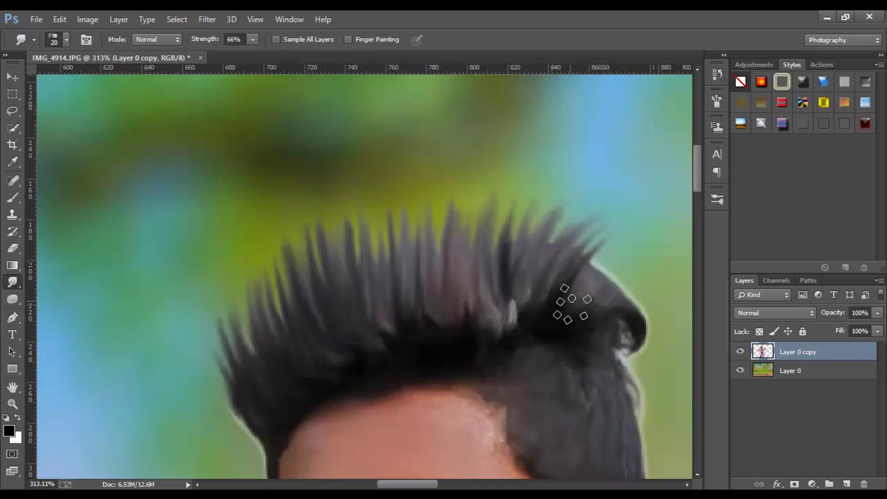
pyautogui.moveTo(571, 302); pyautogui.dragTo(657, 255)
pyautogui.moveTo(619, 300); pyautogui.dragTo(674, 324)
pyautogui.moveTo(616, 330); pyautogui.dragTo(681, 369)
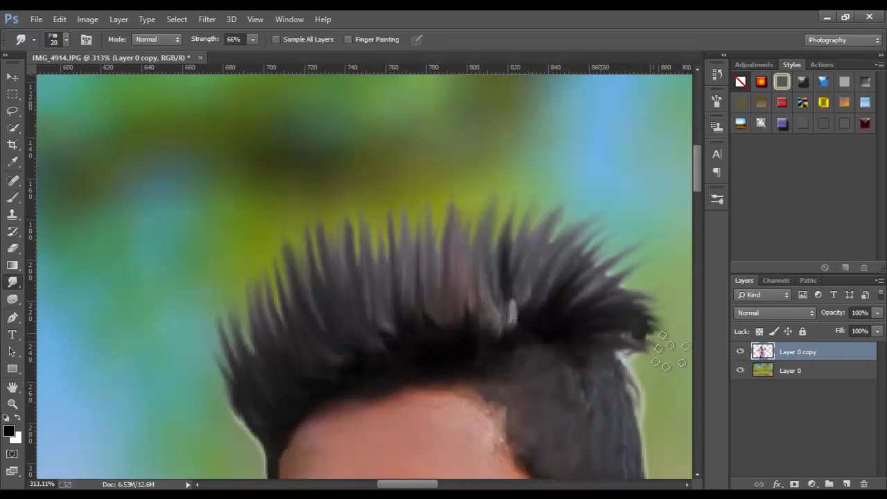
pyautogui.moveTo(619, 300); pyautogui.dragTo(697, 311)
pyautogui.moveTo(601, 287); pyautogui.dragTo(697, 277)
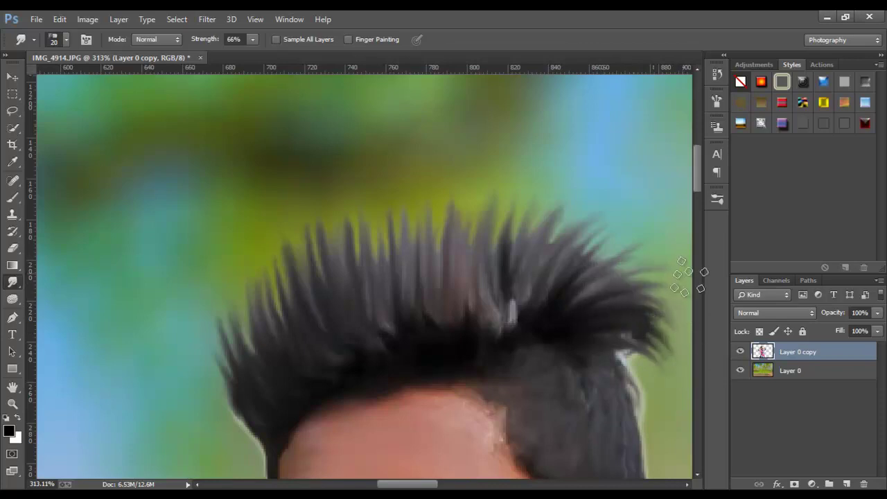
pyautogui.moveTo(576, 294); pyautogui.dragTo(663, 235)
pyautogui.moveTo(568, 277); pyautogui.dragTo(634, 217)
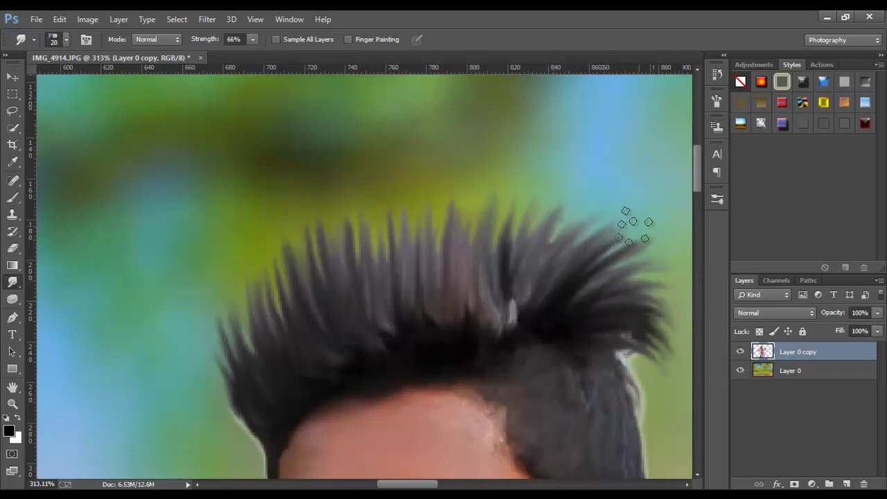
# - Smooth the right hair edge and a stray white strand
pyautogui.scroll(-3, 570, 249)
pyautogui.scroll(-2, 570, 249)
pyautogui.scroll(3, 570, 249)
pyautogui.scroll(1, 626, 300)
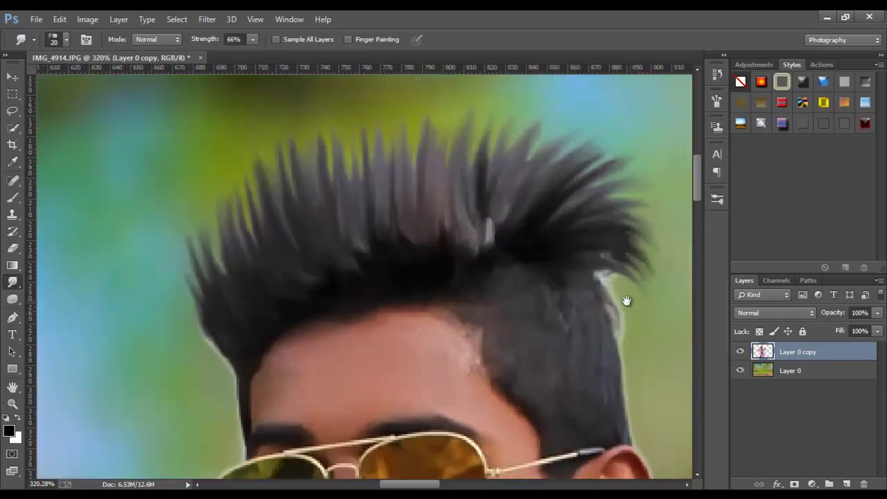
pyautogui.scroll(1, 589, 300)
pyautogui.rightClick(537, 302)
pyautogui.press('Return')
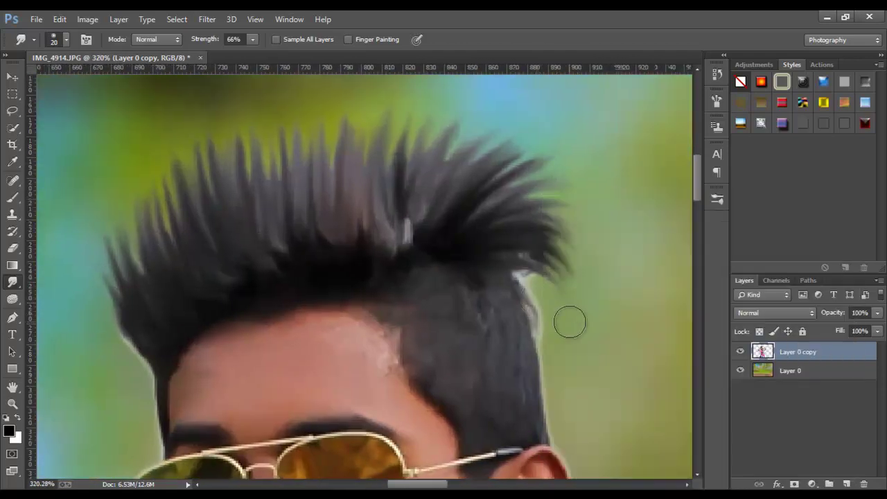
pyautogui.moveTo(547, 311)
pyautogui.mouseDown()
pyautogui.moveTo(530, 282)
pyautogui.moveTo(563, 326)
pyautogui.mouseUp()
# - With a bristle-style tip, extend dark strands rightward and upward from the upper hair
pyautogui.scroll(-2, 548, 291)
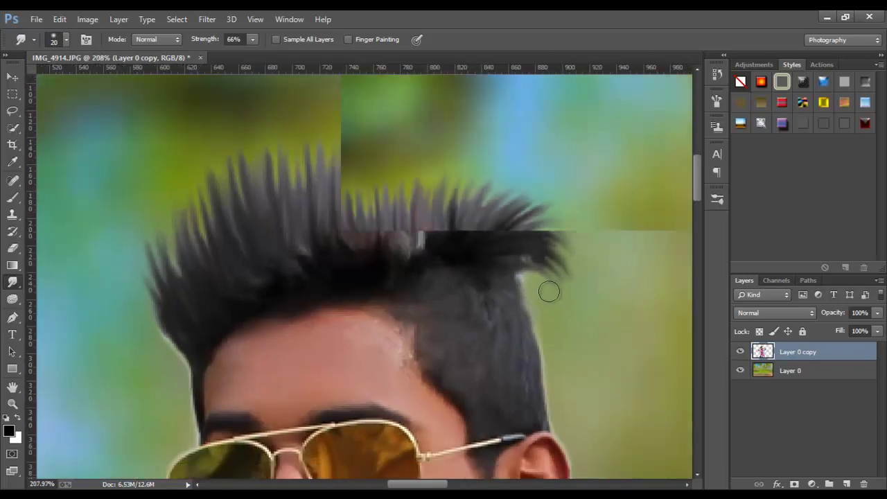
pyautogui.rightClick(551, 291)
pyautogui.click(664, 335)
pyautogui.press('Return')
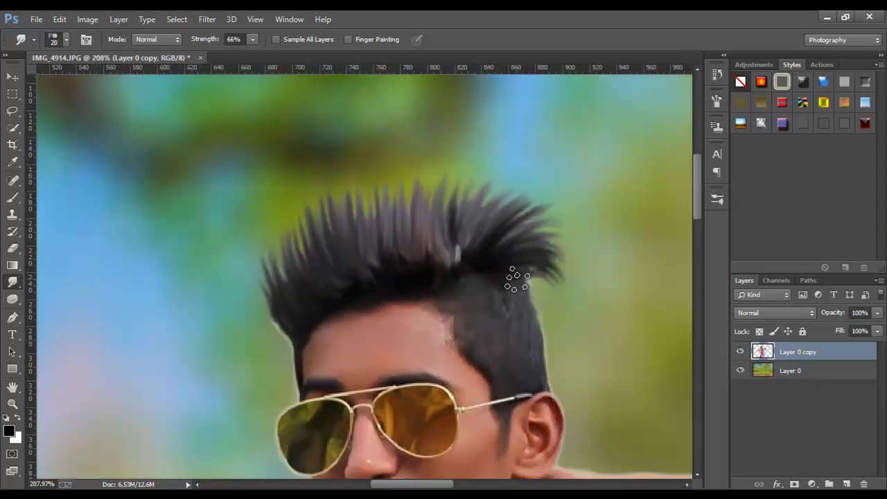
pyautogui.moveTo(517, 274); pyautogui.dragTo(589, 315)
pyautogui.moveTo(524, 248); pyautogui.dragTo(594, 287)
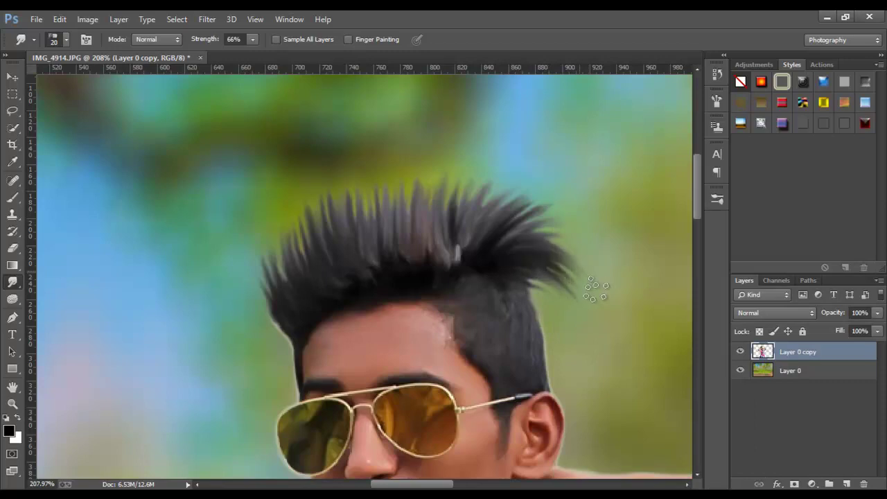
pyautogui.moveTo(519, 237); pyautogui.dragTo(586, 246)
pyautogui.moveTo(514, 236); pyautogui.dragTo(570, 200)
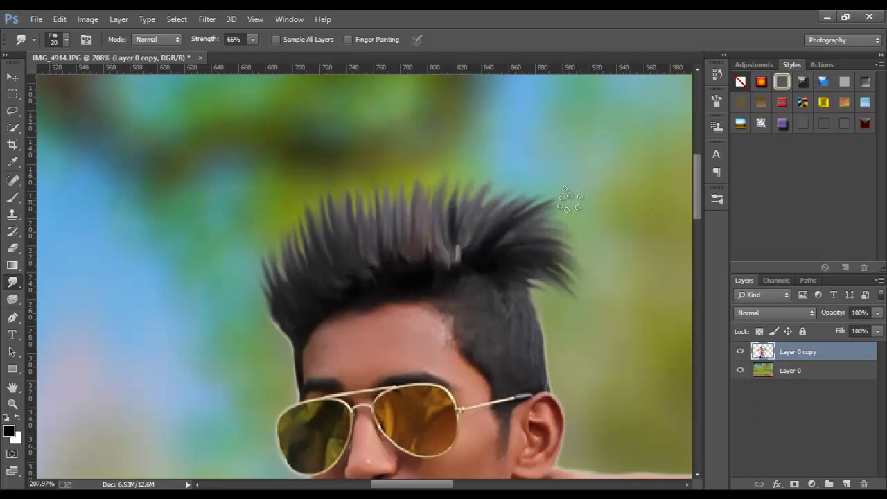
pyautogui.moveTo(489, 223); pyautogui.dragTo(547, 181)
pyautogui.moveTo(456, 233); pyautogui.dragTo(510, 171)
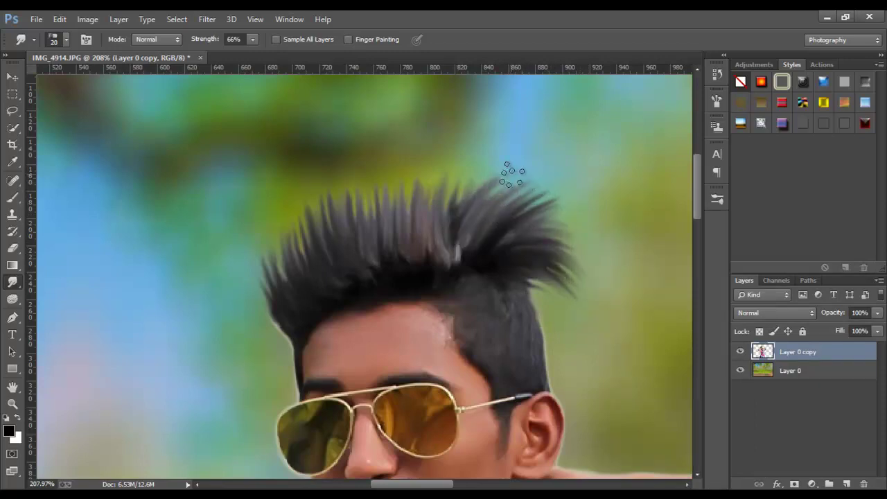
pyautogui.moveTo(440, 224); pyautogui.dragTo(485, 163)
# - Undo the last strand, then add dark strands above the hair and along its left edge
pyautogui.hotkey('ctrl', 'z')
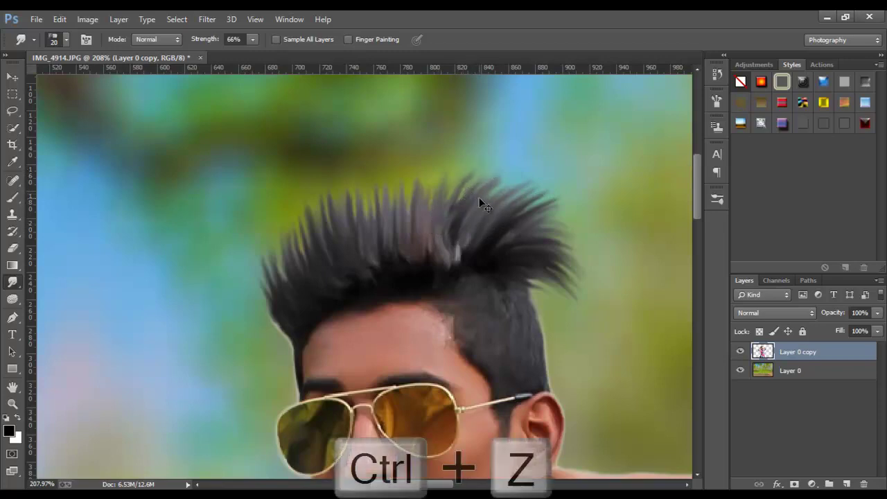
pyautogui.hotkey('ctrl', 'z')
pyautogui.hotkey('ctrl', 'z')
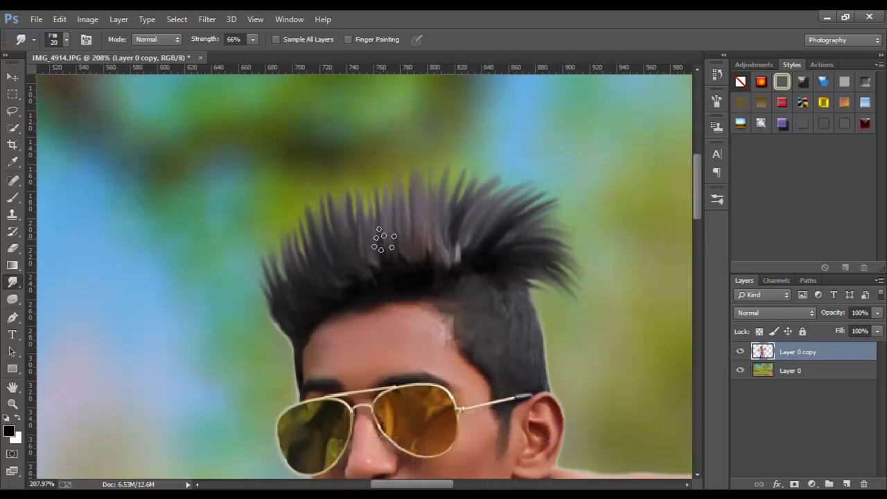
pyautogui.moveTo(331, 231); pyautogui.dragTo(339, 179)
pyautogui.moveTo(325, 252); pyautogui.dragTo(321, 187)
pyautogui.moveTo(305, 258)
pyautogui.mouseDown()
pyautogui.moveTo(298, 205)
pyautogui.moveTo(280, 197)
pyautogui.mouseUp()
pyautogui.moveTo(275, 330); pyautogui.dragTo(240, 265)
pyautogui.moveTo(275, 307); pyautogui.dragTo(249, 218)
pyautogui.moveTo(289, 293); pyautogui.dragTo(270, 222)
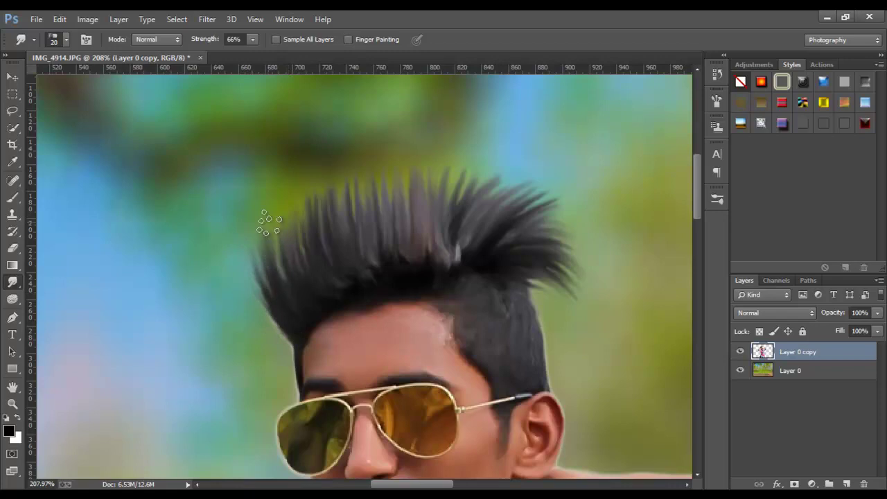
pyautogui.scroll(-3, 327, 208)
pyautogui.scroll(-2, 346, 197)
# - Quick-select the hair and copy it onto a new Layer 1 via Layer Via Copy
pyautogui.scroll(-1, 363, 190)
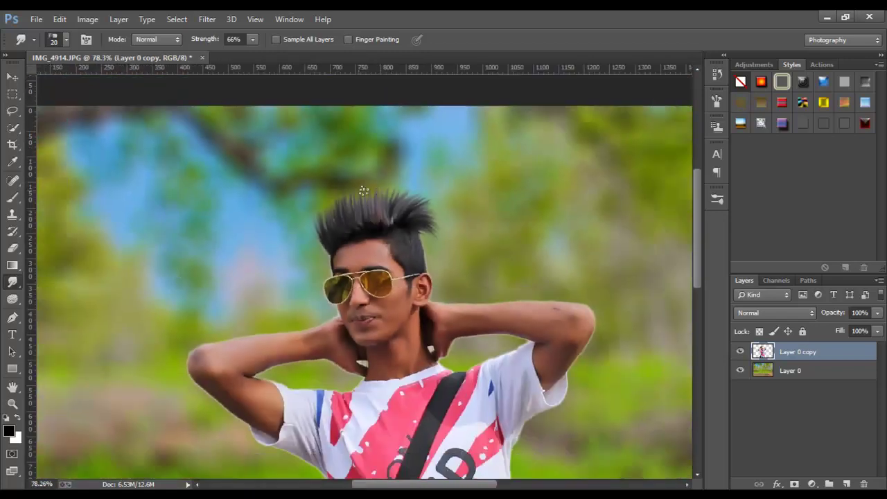
pyautogui.click(19, 76)
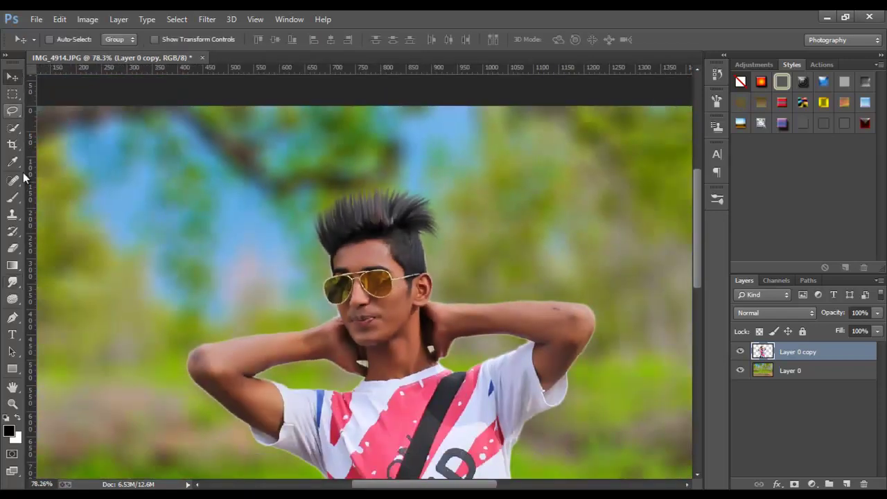
pyautogui.click(12, 128)
pyautogui.moveTo(342, 230); pyautogui.dragTo(363, 228)
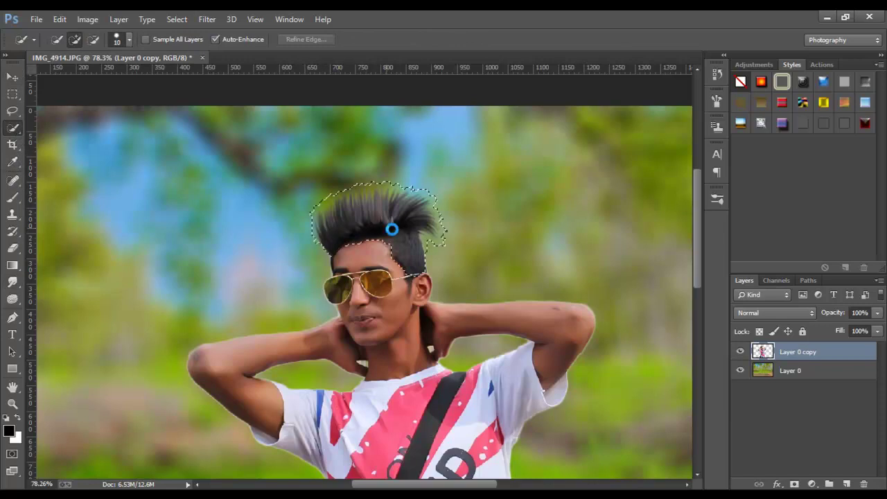
pyautogui.rightClick(393, 216)
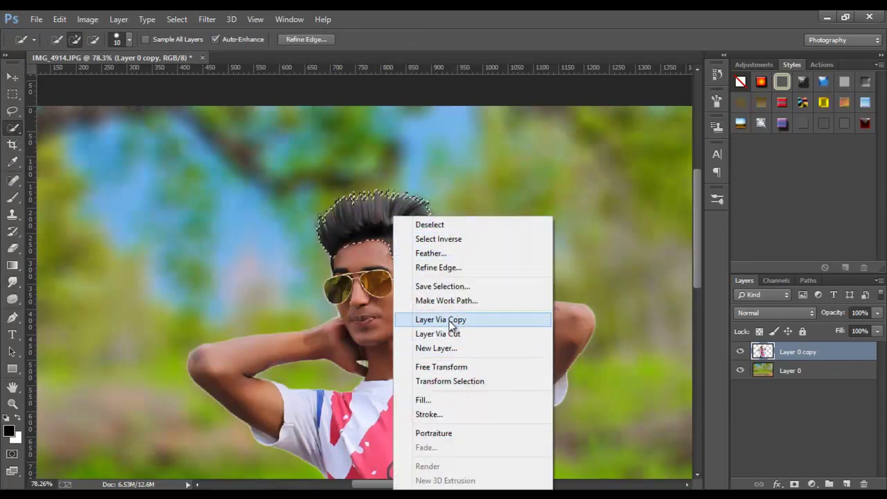
pyautogui.click(452, 319)
# - Smooth the hair layer with GREYCstoration noise removal, then select Layer 0 copy
pyautogui.click(208, 19)
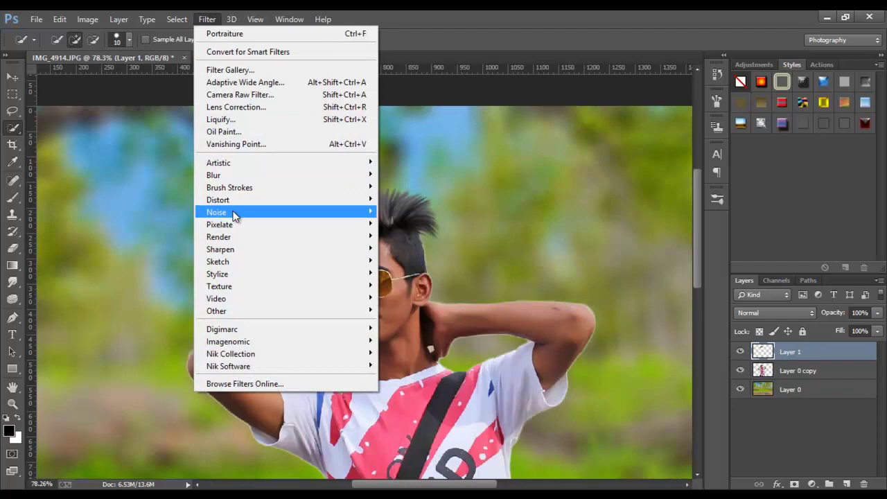
pyautogui.moveTo(217, 212)
pyautogui.click(397, 251)
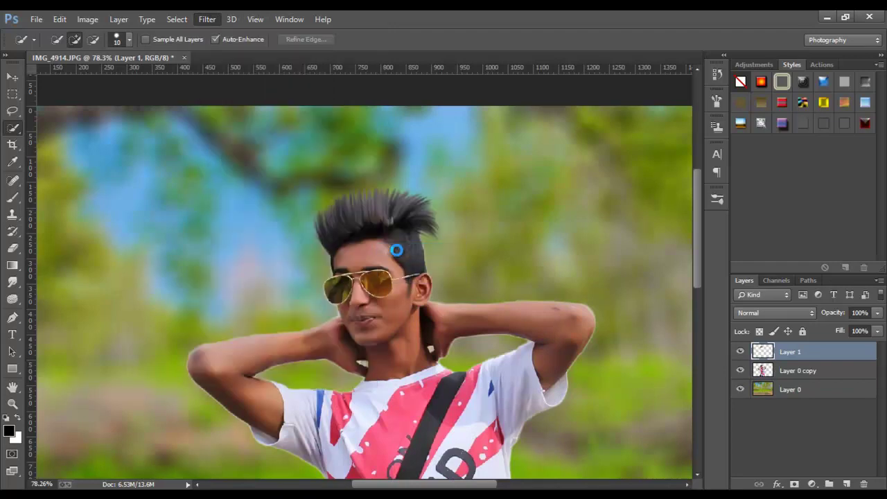
pyautogui.click(692, 416)
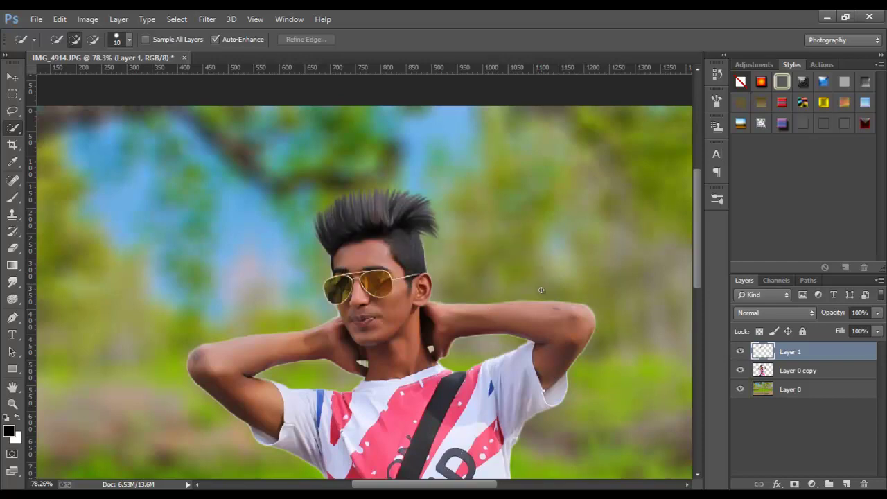
pyautogui.scroll(-1, 541, 290)
pyautogui.click(778, 372)
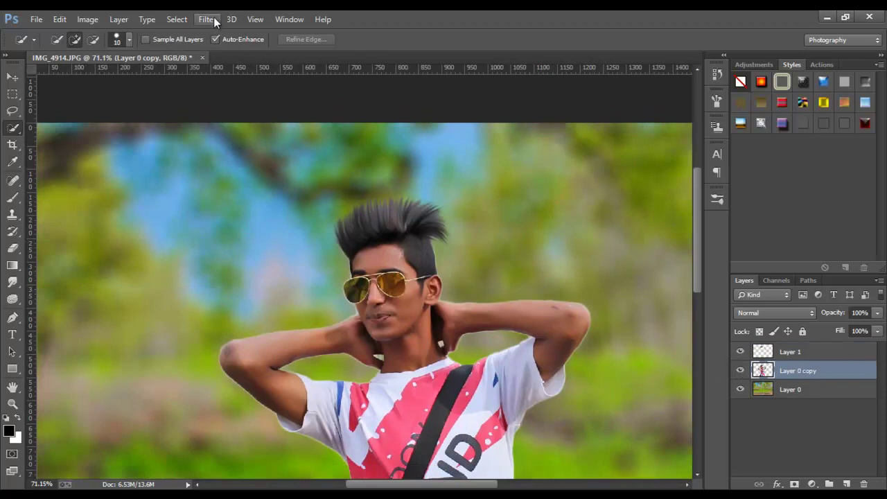
pyautogui.click(206, 19)
# - In Camera Raw set Clarity +5, Blacks +31, Shadows +23, Whites -20, Highlights -10, luminance noise reduction 13
pyautogui.click(247, 95)
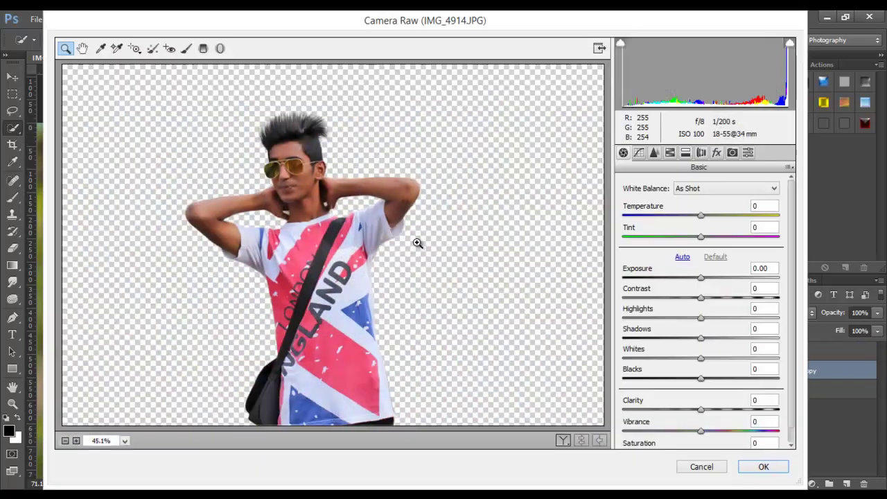
pyautogui.moveTo(704, 412)
pyautogui.mouseDown()
pyautogui.moveTo(722, 408)
pyautogui.moveTo(694, 411)
pyautogui.moveTo(708, 416)
pyautogui.mouseUp()
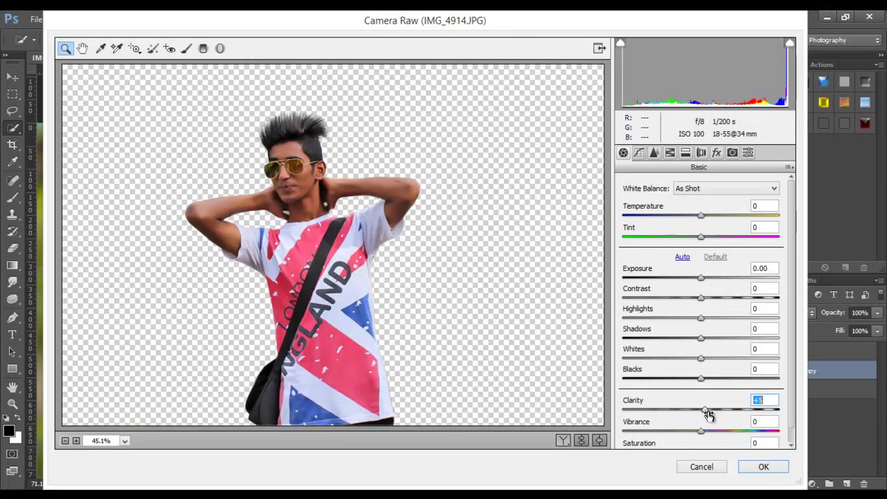
pyautogui.moveTo(701, 377); pyautogui.dragTo(725, 377)
pyautogui.moveTo(704, 340)
pyautogui.mouseDown()
pyautogui.moveTo(733, 339)
pyautogui.moveTo(721, 347)
pyautogui.moveTo(682, 319)
pyautogui.mouseUp()
pyautogui.moveTo(700, 360); pyautogui.dragTo(684, 358)
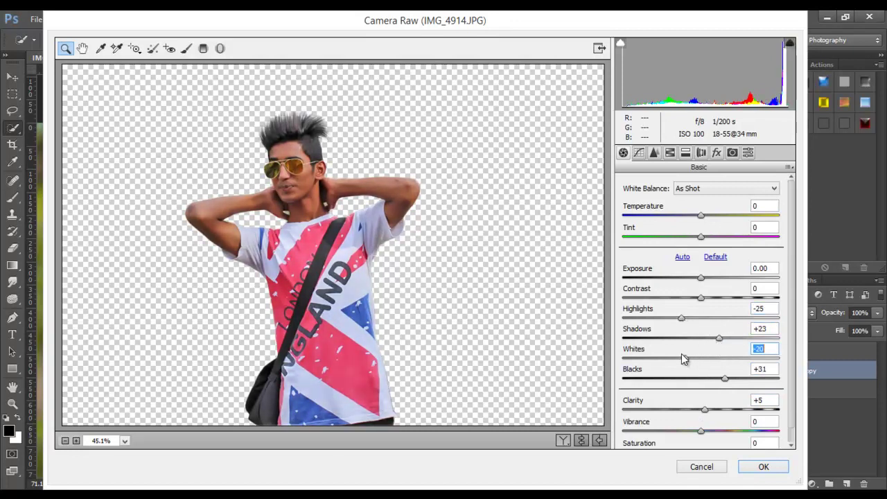
pyautogui.click(655, 153)
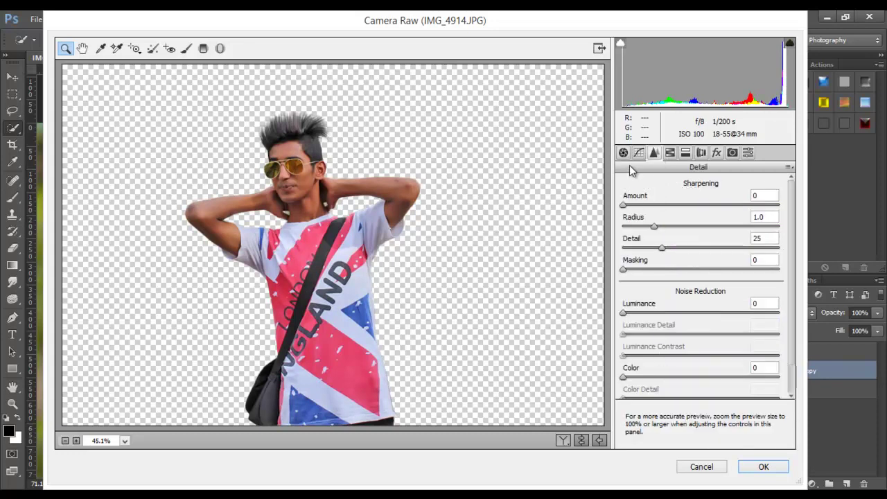
pyautogui.click(624, 153)
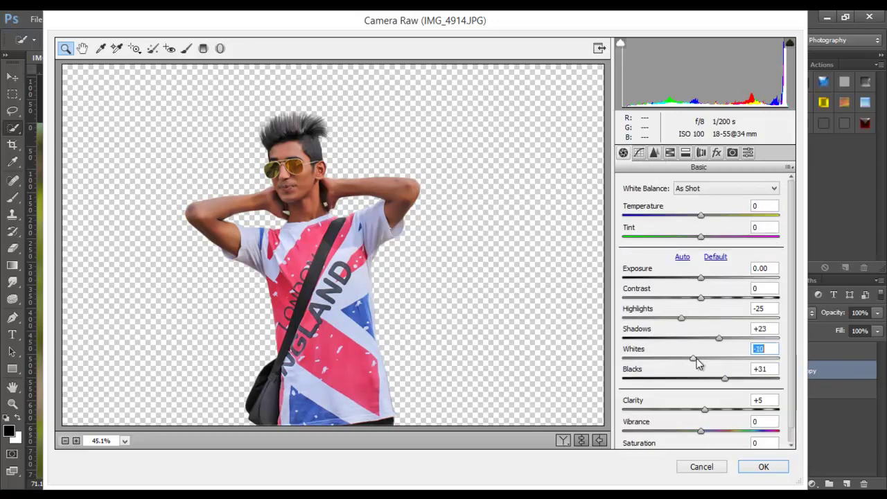
pyautogui.click(686, 318)
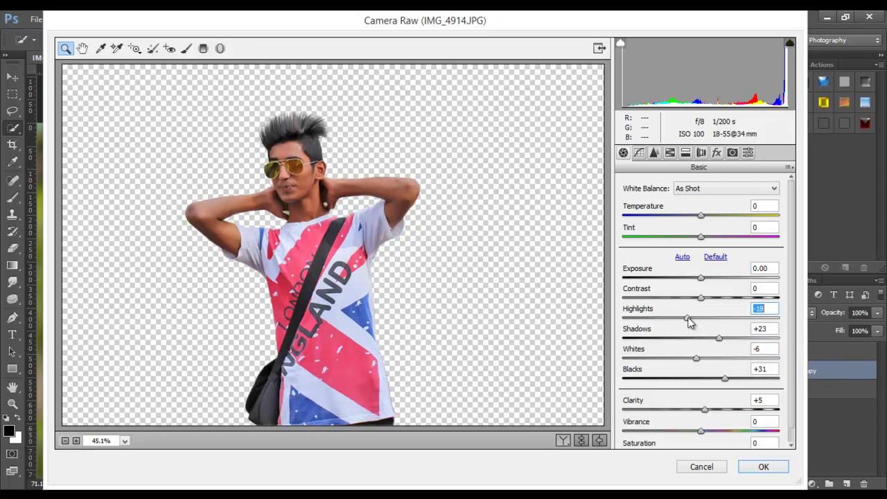
pyautogui.moveTo(688, 321); pyautogui.dragTo(693, 319)
pyautogui.click(654, 152)
pyautogui.click(643, 312)
# - Brighten Oranges luminance, boost Reds saturation to +53 and Aquas saturation, then apply
pyautogui.click(670, 153)
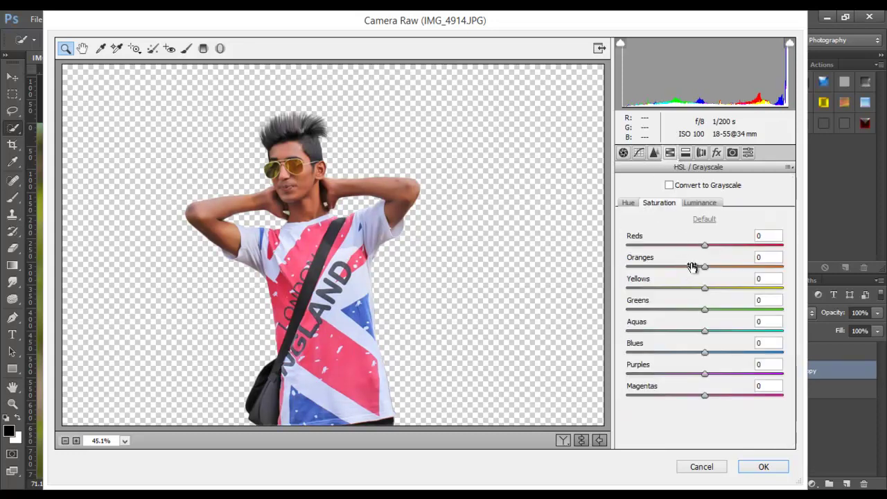
pyautogui.click(699, 202)
pyautogui.moveTo(705, 267); pyautogui.dragTo(741, 268)
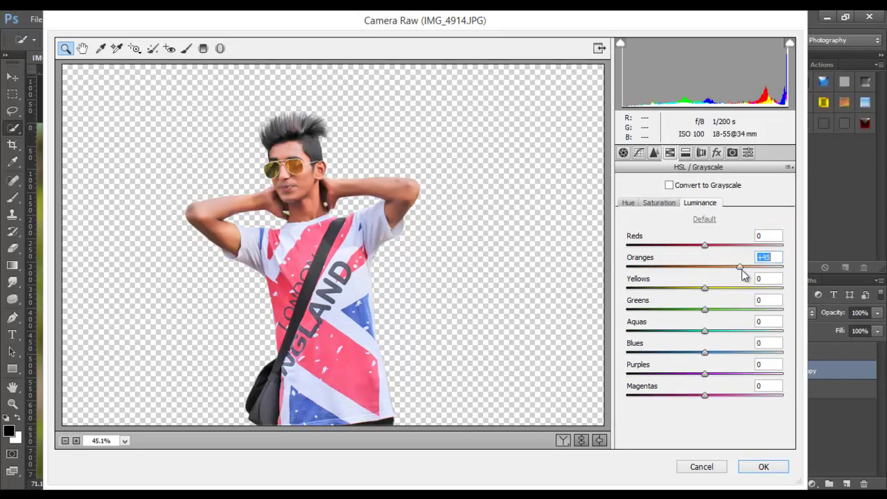
pyautogui.click(671, 203)
pyautogui.moveTo(705, 246)
pyautogui.mouseDown()
pyautogui.moveTo(747, 258)
pyautogui.moveTo(675, 268)
pyautogui.mouseUp()
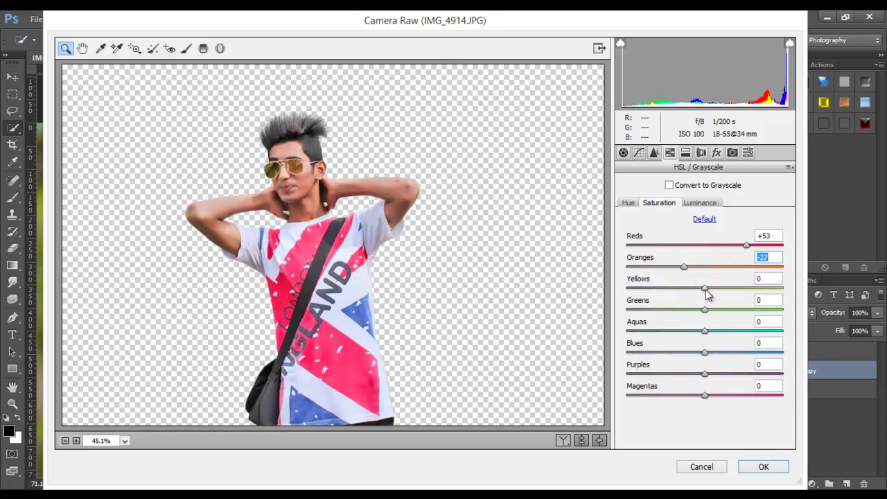
pyautogui.moveTo(714, 332)
pyautogui.mouseDown()
pyautogui.moveTo(741, 332)
pyautogui.moveTo(760, 354)
pyautogui.mouseUp()
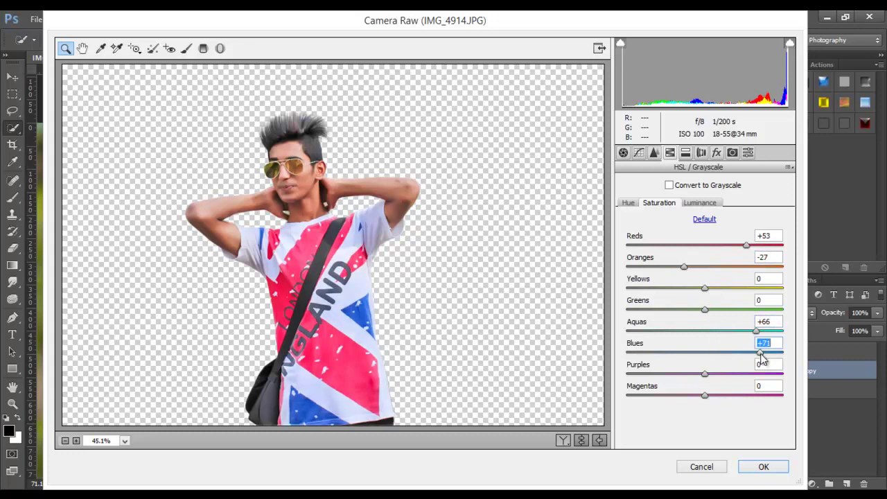
pyautogui.click(777, 469)
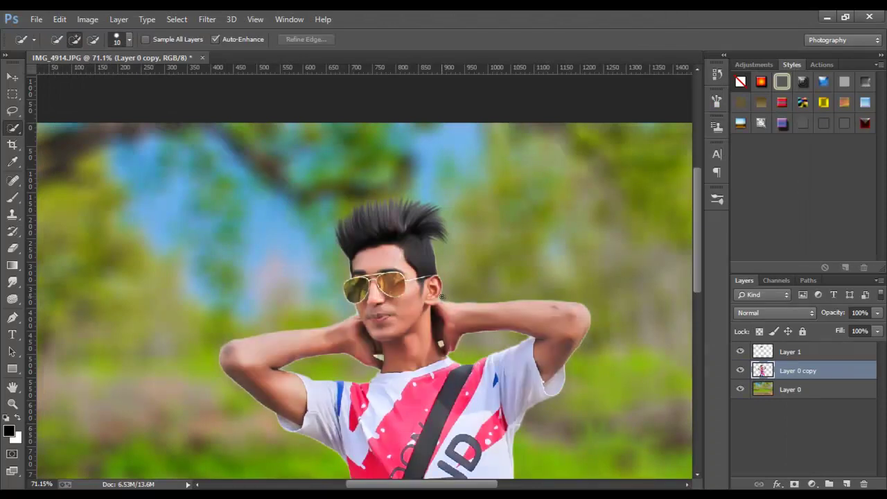
# - Merge Layer 1 down into Layer 0 copy and select Layer 0
pyautogui.scroll(-2, 441, 296)
pyautogui.scroll(-2, 441, 296)
pyautogui.scroll(1, 442, 296)
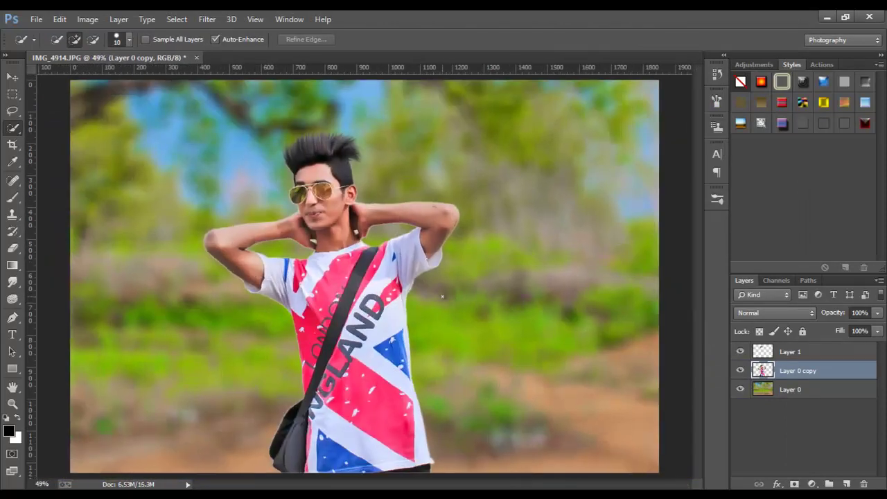
pyautogui.rightClick(800, 350)
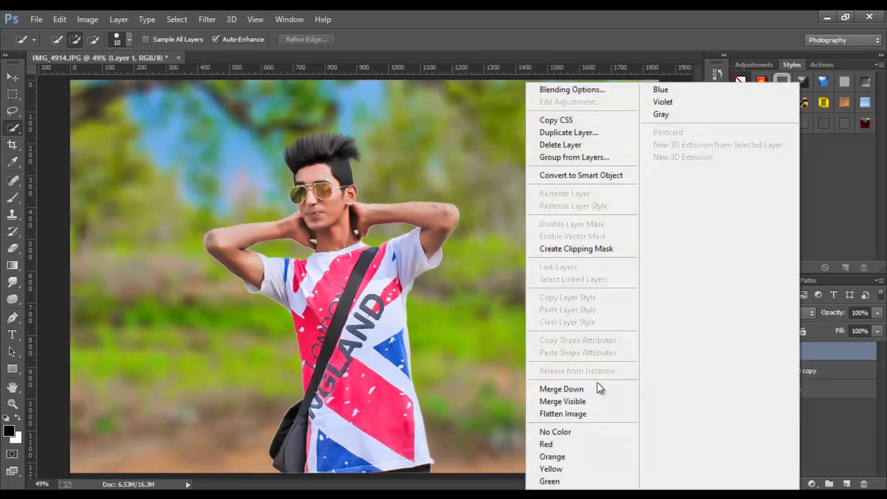
pyautogui.click(603, 388)
pyautogui.rightClick(801, 350)
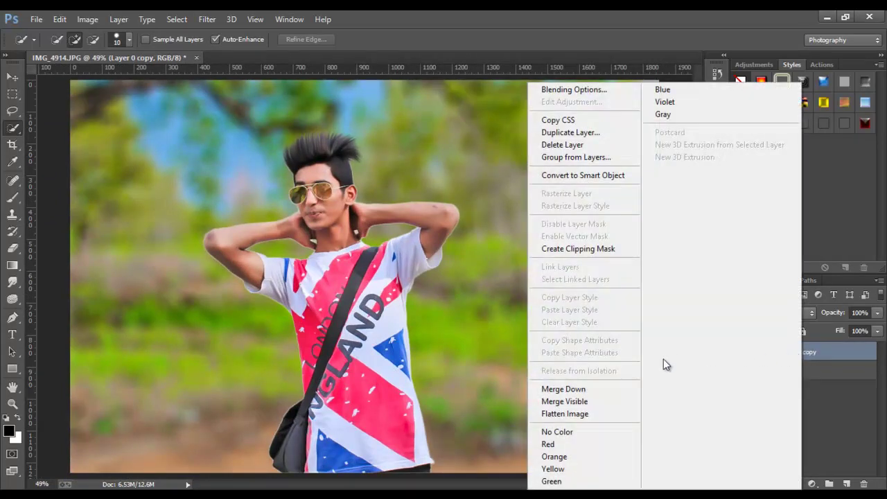
pyautogui.click(846, 366)
pyautogui.click(830, 370)
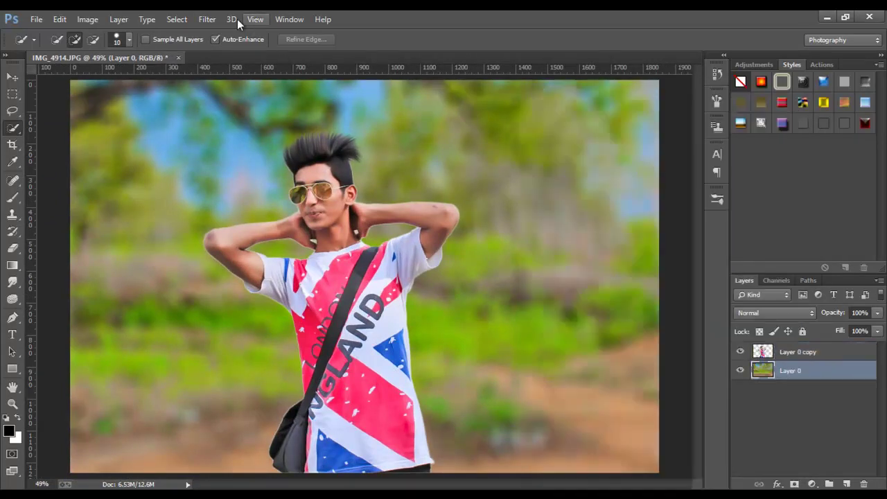
# - Camera Raw the background: Vibrance +10, Clarity +27, Greens saturation about +91
pyautogui.click(207, 19)
pyautogui.click(241, 95)
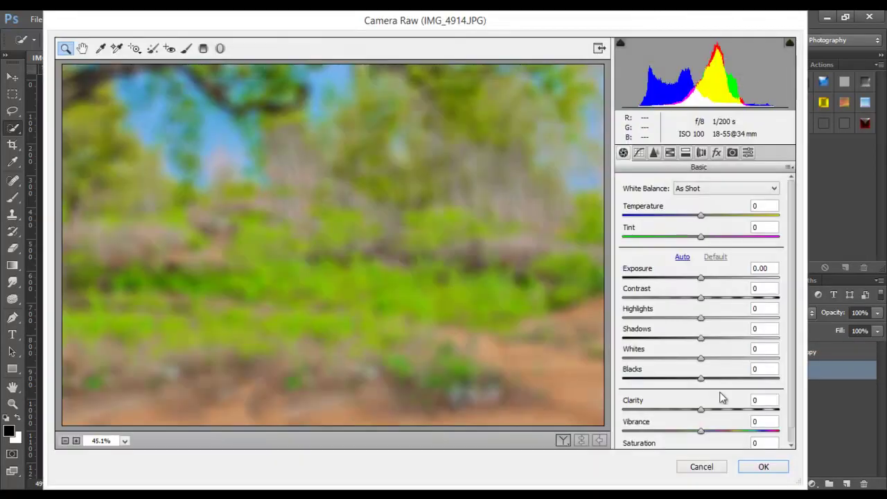
pyautogui.moveTo(701, 430); pyautogui.dragTo(702, 434)
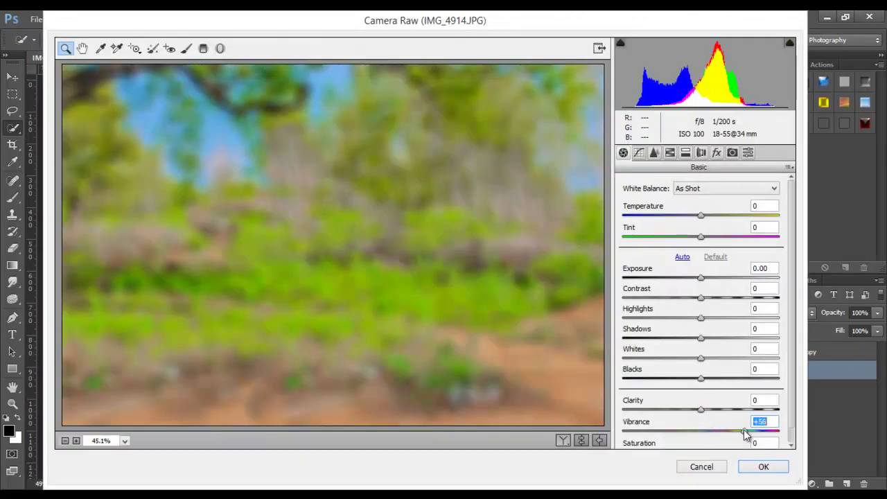
pyautogui.click(708, 436)
pyautogui.moveTo(700, 409); pyautogui.dragTo(718, 413)
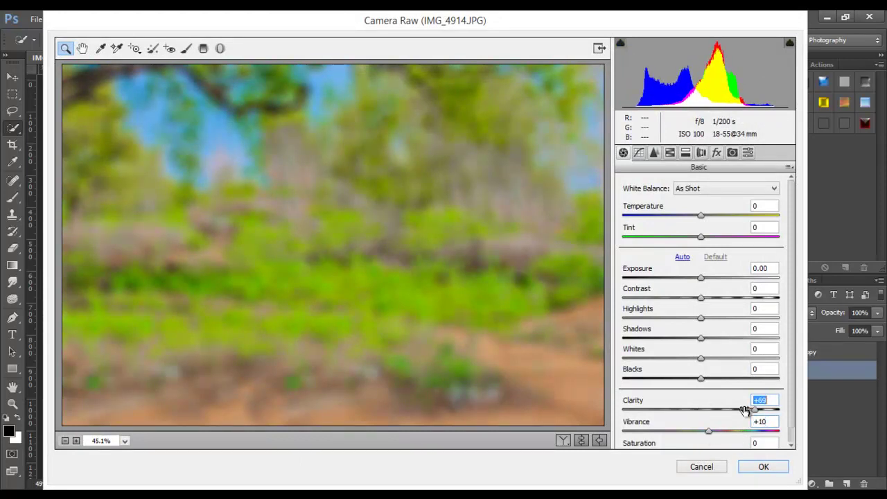
pyautogui.click(669, 153)
pyautogui.moveTo(705, 309); pyautogui.dragTo(775, 309)
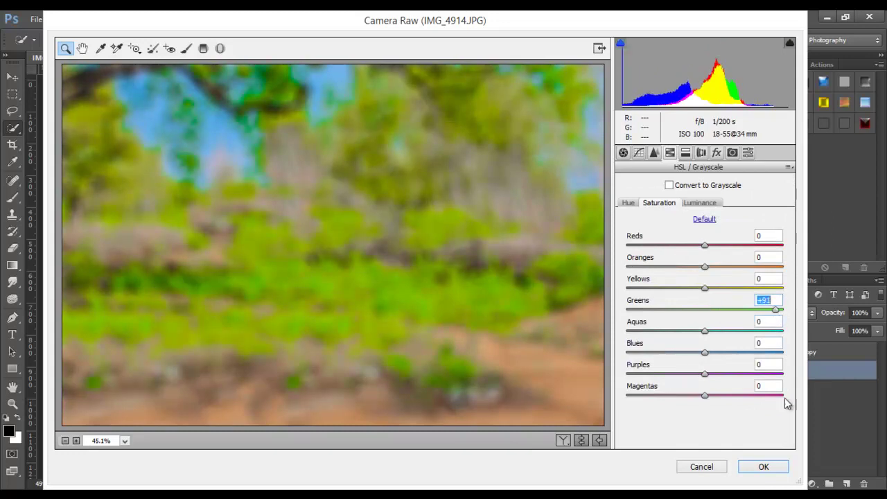
pyautogui.click(766, 468)
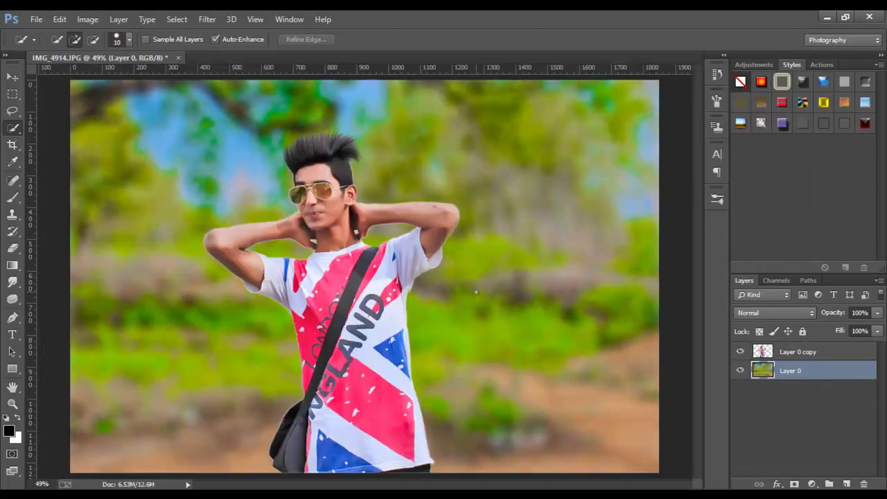
# - Merge Layer 0 copy down into Layer 0 and switch to the Move tool
pyautogui.rightClick(818, 355)
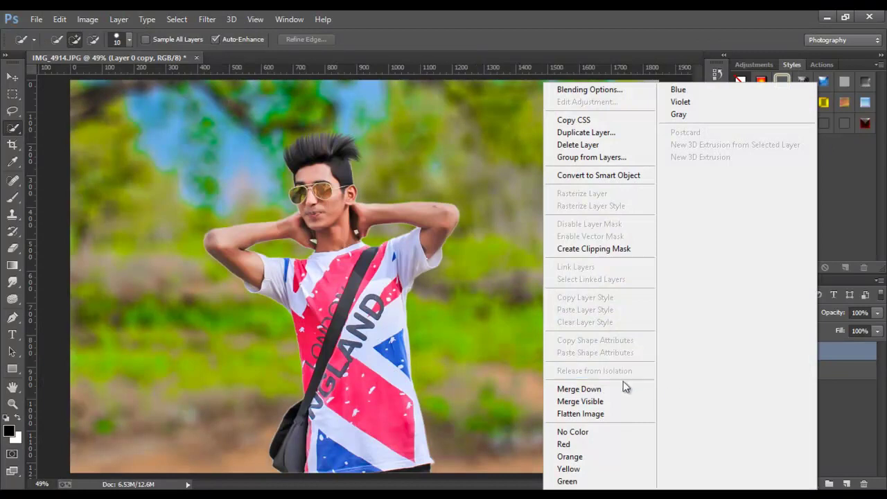
pyautogui.click(610, 387)
pyautogui.click(13, 77)
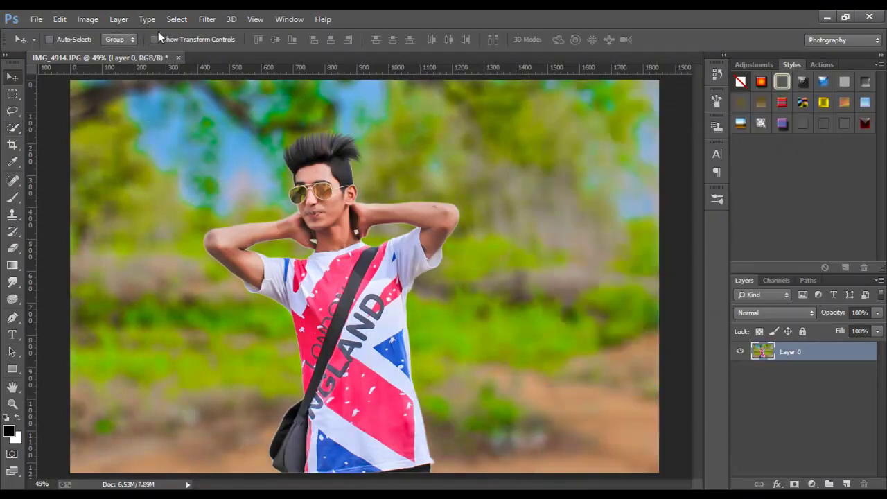
# - In Camera Raw raise clarity, lift blacks, Shadows +24, and add luminance noise reduction 12
pyautogui.click(207, 19)
pyautogui.click(217, 104)
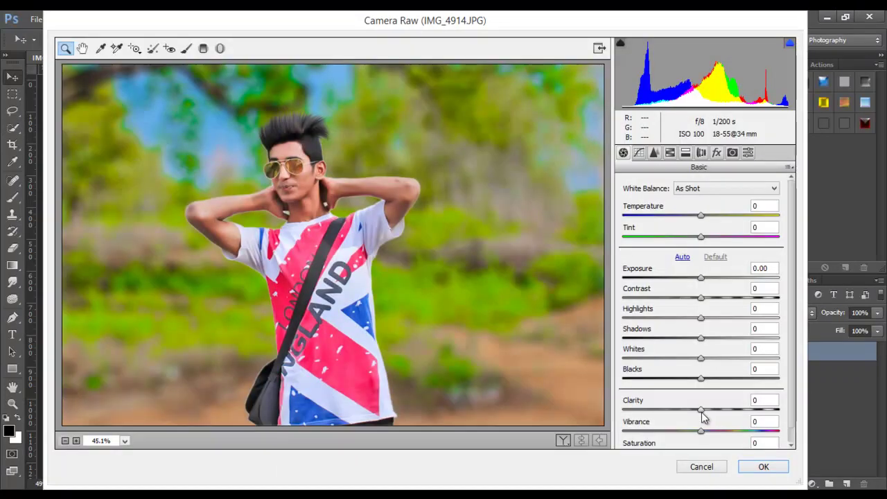
pyautogui.moveTo(702, 411)
pyautogui.mouseDown()
pyautogui.moveTo(727, 410)
pyautogui.moveTo(758, 430)
pyautogui.moveTo(709, 431)
pyautogui.mouseUp()
pyautogui.moveTo(701, 379); pyautogui.dragTo(720, 380)
pyautogui.moveTo(701, 338); pyautogui.dragTo(722, 344)
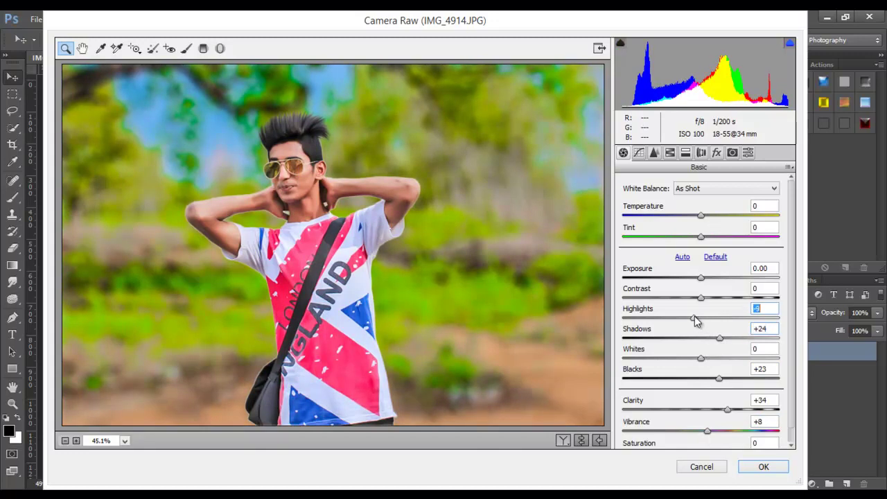
pyautogui.click(654, 153)
pyautogui.click(643, 313)
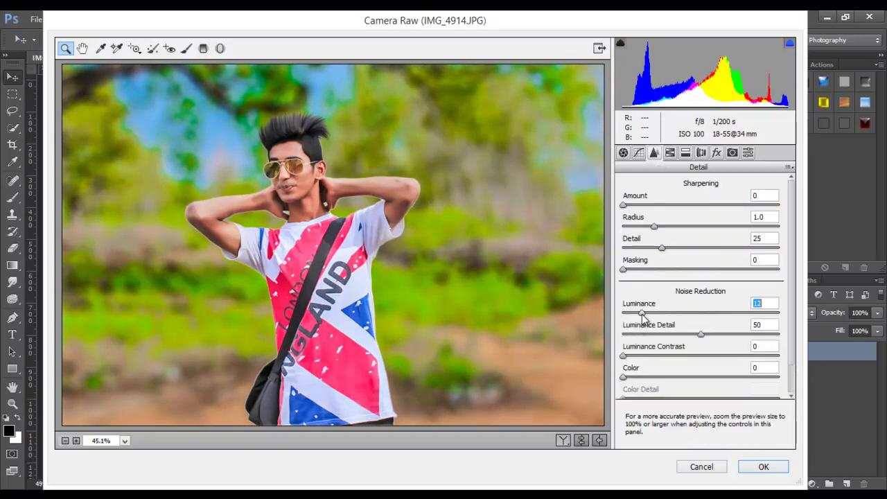
# - Brighten Oranges luminance, add a -52 post-crop vignette with raised midpoint, and apply
pyautogui.click(671, 154)
pyautogui.click(711, 204)
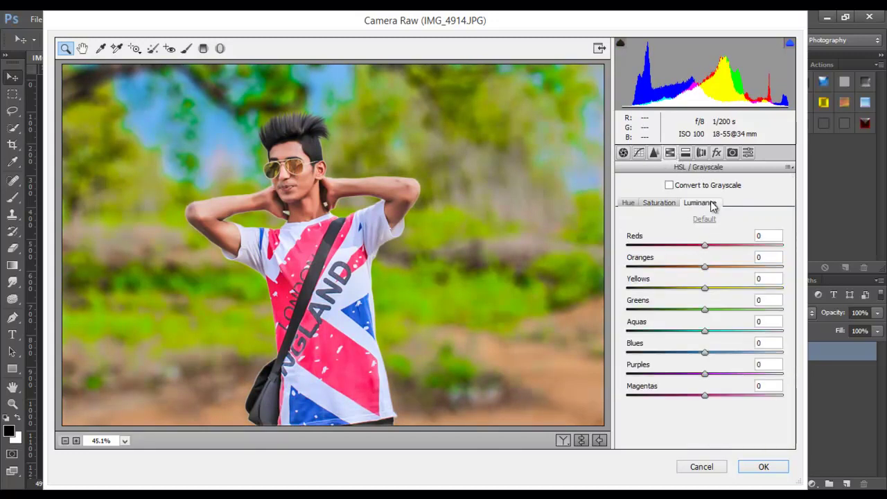
pyautogui.moveTo(706, 266); pyautogui.dragTo(728, 269)
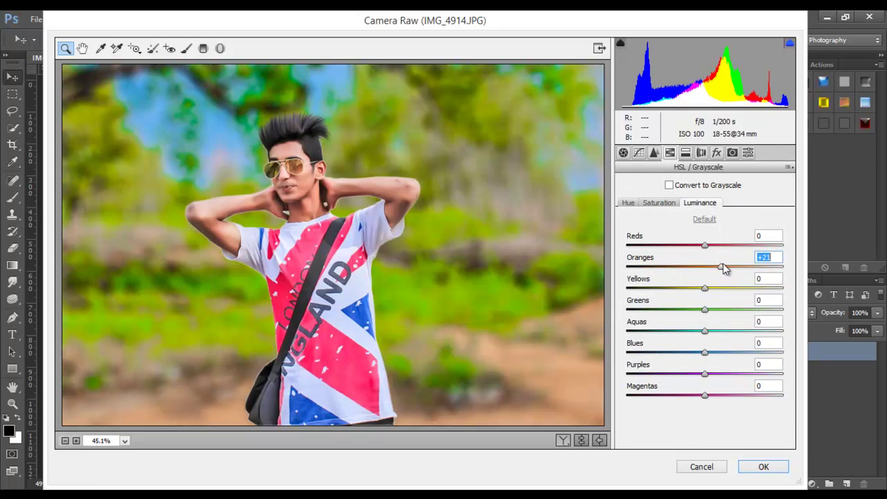
pyautogui.click(660, 203)
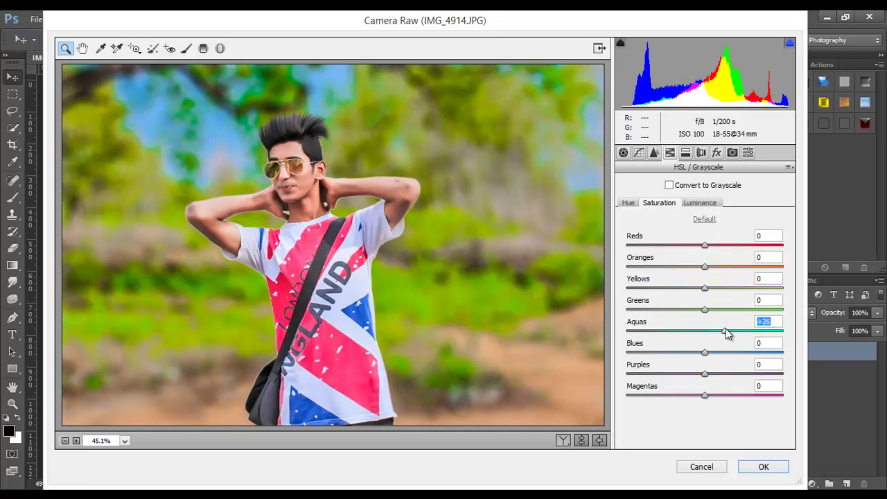
pyautogui.click(717, 153)
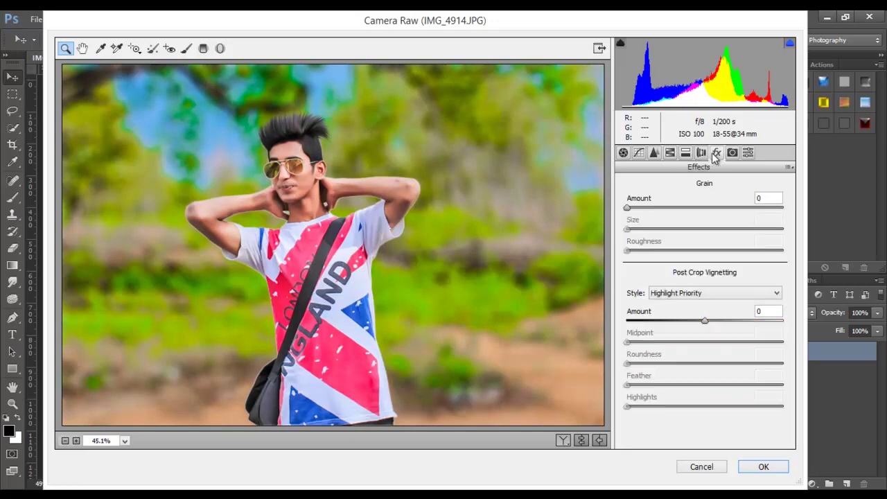
pyautogui.moveTo(705, 321); pyautogui.dragTo(666, 320)
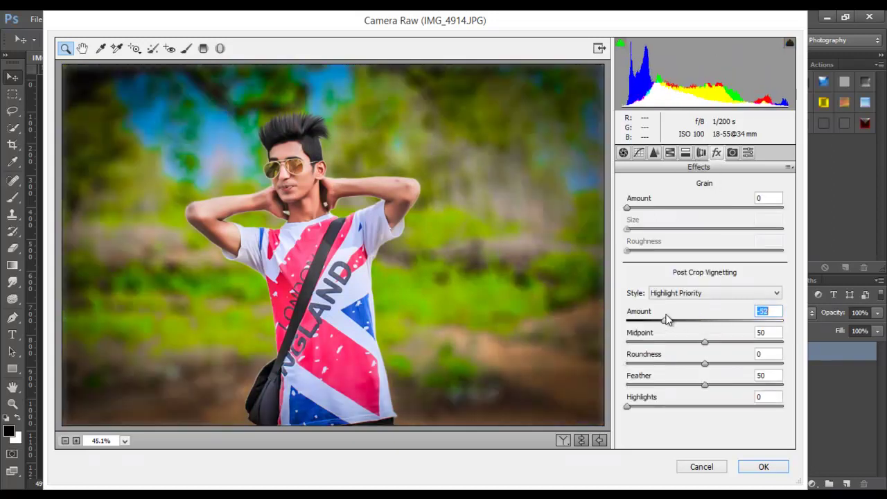
pyautogui.moveTo(704, 342); pyautogui.dragTo(736, 343)
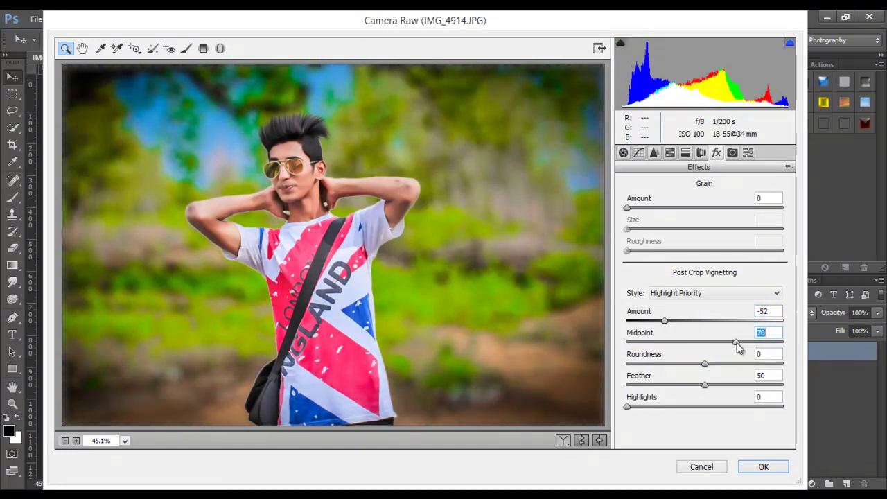
pyautogui.click(754, 468)
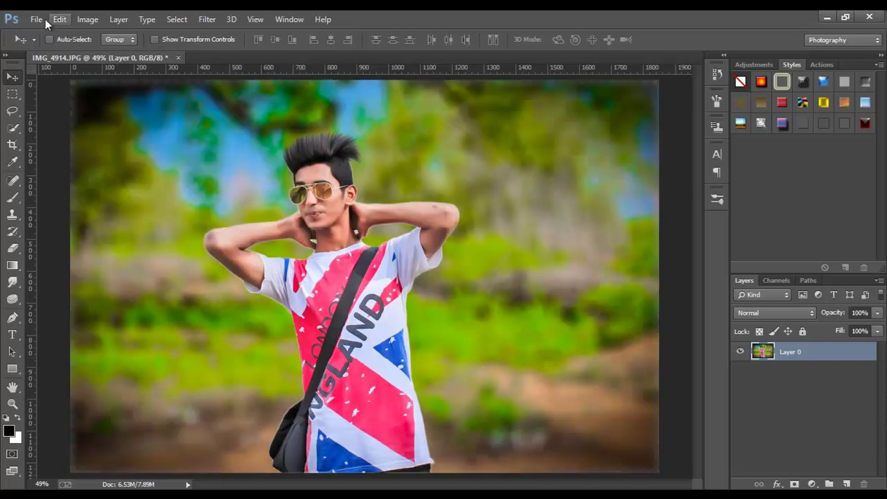
# - Place-embed the FIRE WALL image from D: Photoshop Collections > Images > PNG Collections
pyautogui.click(39, 19)
pyautogui.click(81, 203)
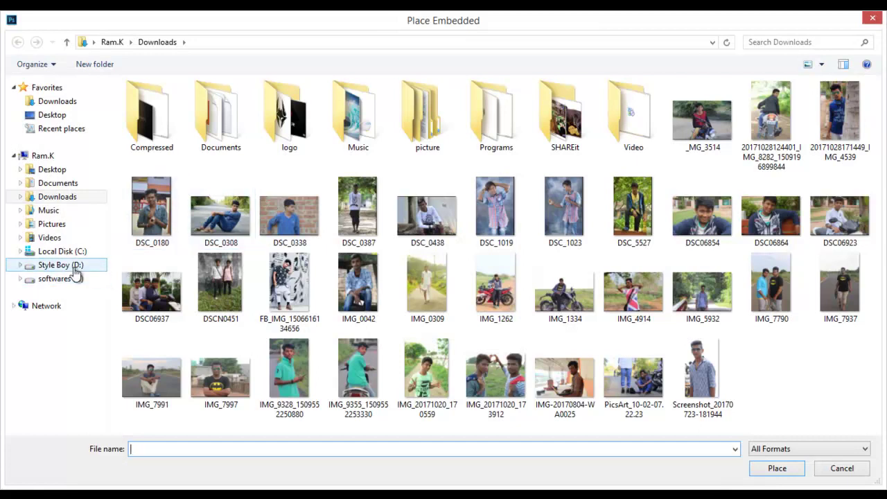
pyautogui.click(69, 266)
pyautogui.doubleClick(359, 144)
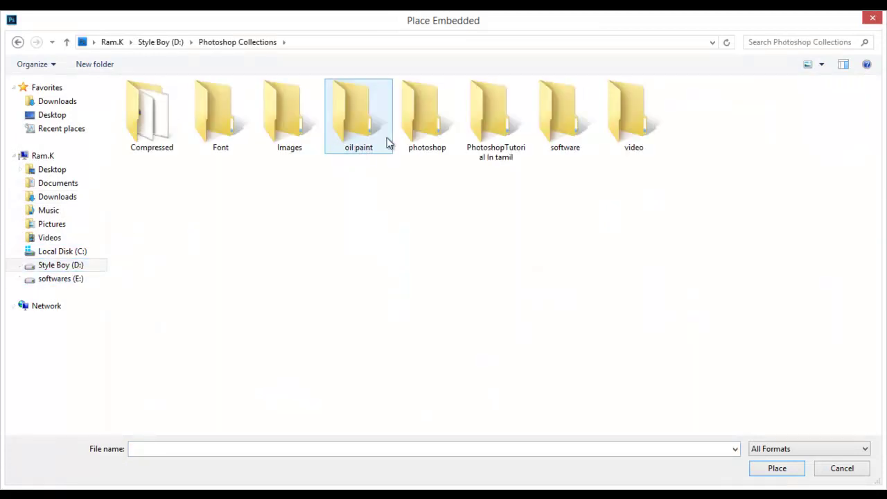
pyautogui.doubleClick(298, 142)
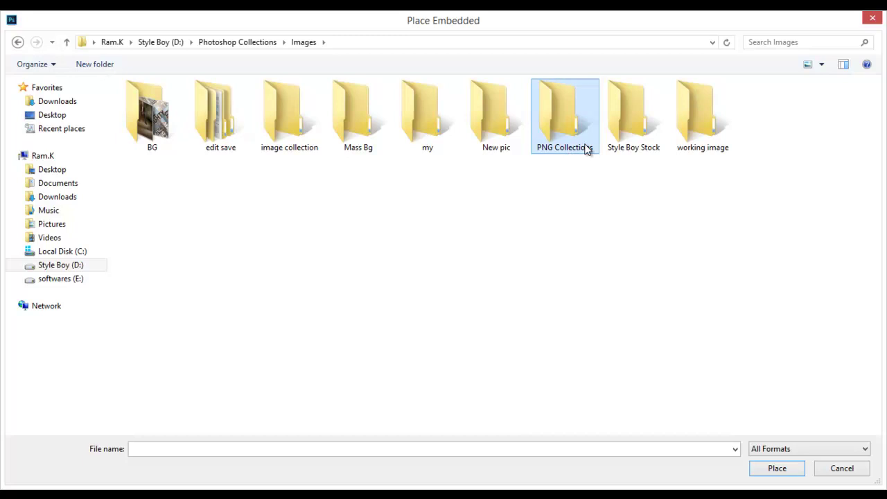
pyautogui.doubleClick(588, 149)
pyautogui.doubleClick(516, 202)
pyautogui.doubleClick(252, 127)
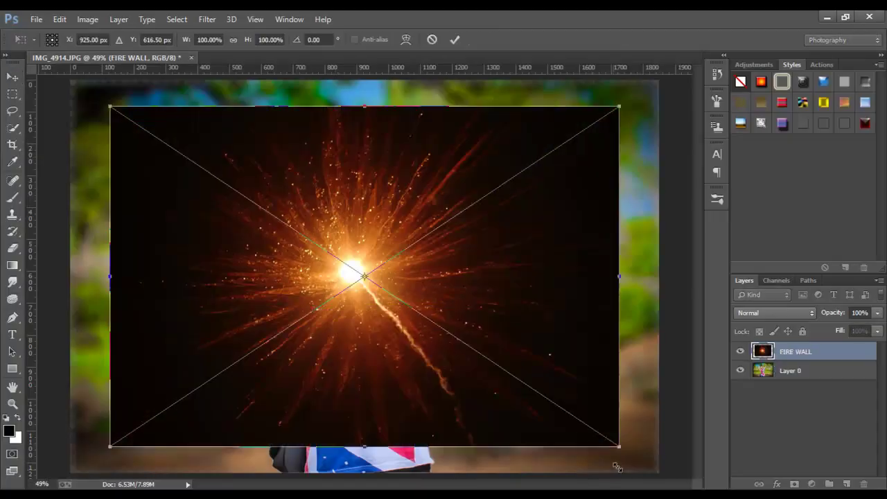
# - Scale the FIRE WALL spark to about 39% on the shoulder, blend Screen, and rasterize it
pyautogui.moveTo(615, 447); pyautogui.dragTo(309, 240)
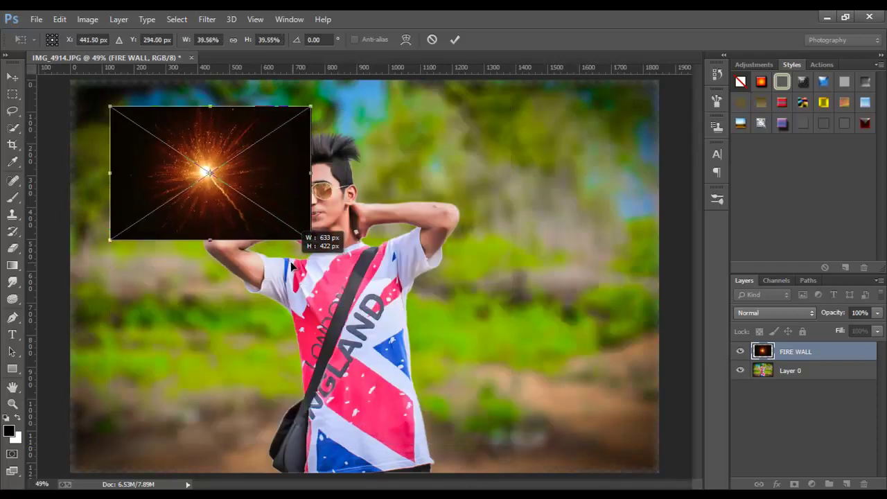
pyautogui.moveTo(254, 192); pyautogui.dragTo(334, 266)
pyautogui.press('Return')
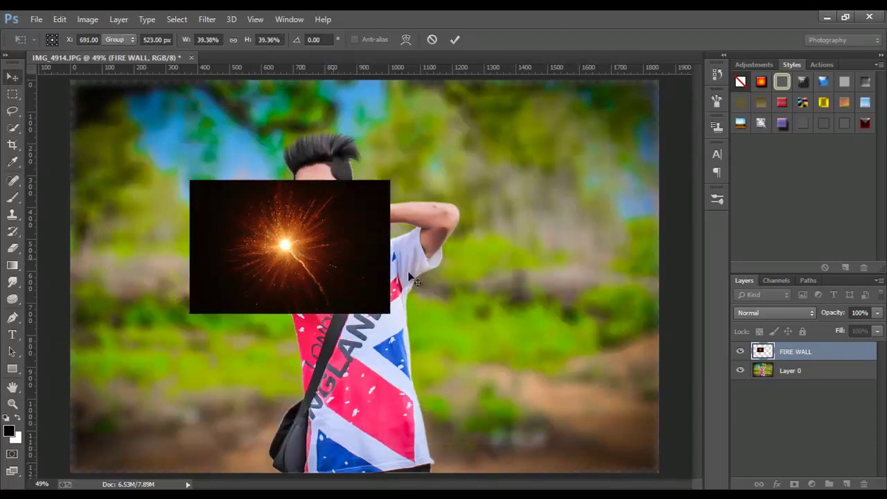
pyautogui.click(775, 313)
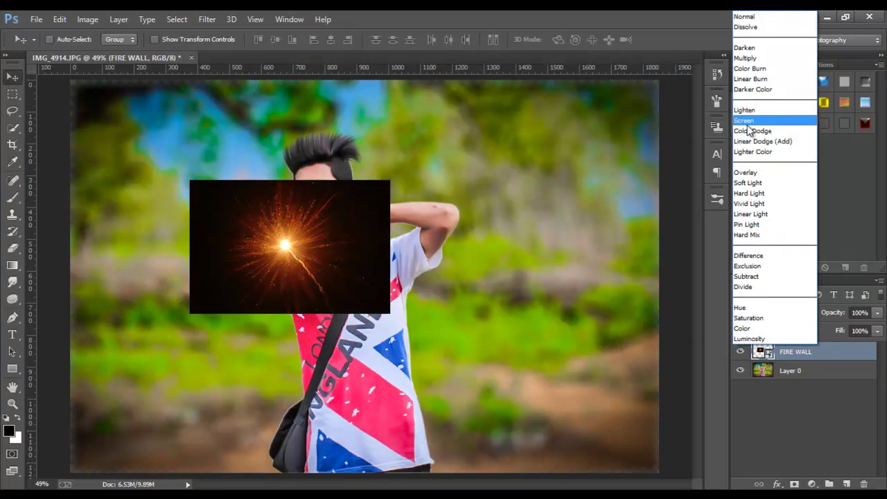
pyautogui.click(759, 117)
pyautogui.rightClick(800, 350)
pyautogui.click(550, 208)
# - Apply a Gaussian Blur of radius 9.6 pixels to the flare
pyautogui.click(206, 19)
pyautogui.moveTo(213, 175)
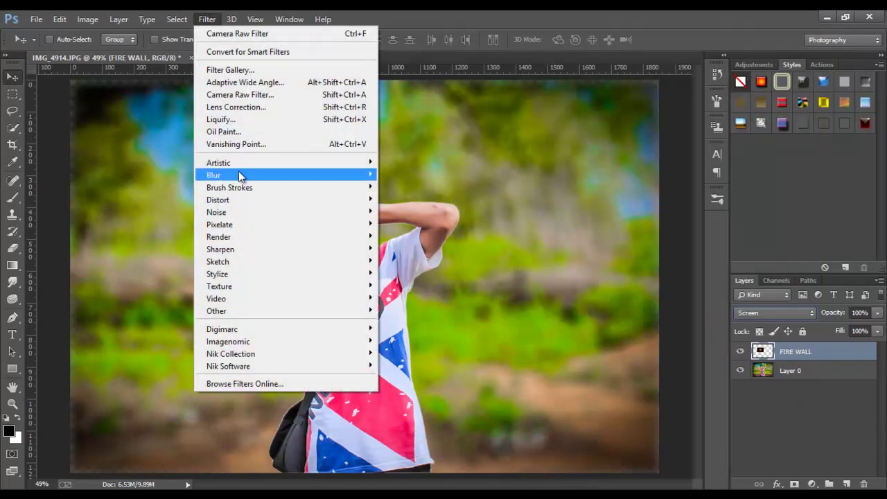
pyautogui.click(409, 267)
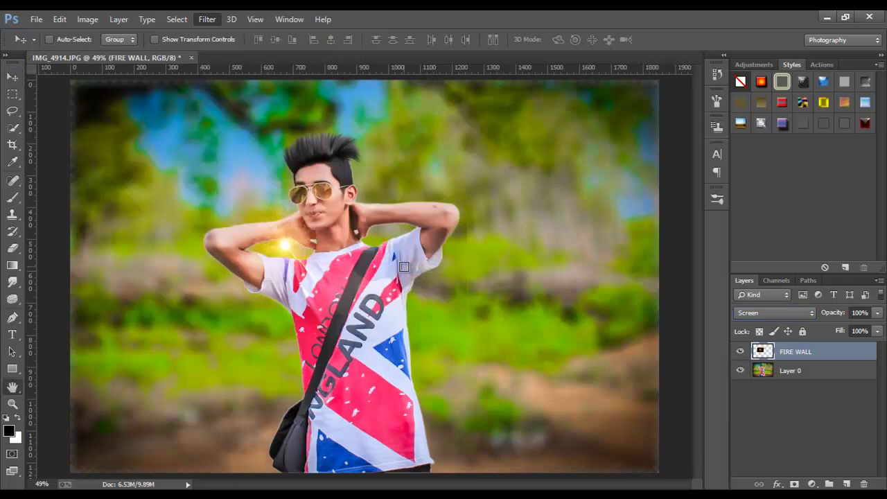
pyautogui.moveTo(680, 261); pyautogui.dragTo(684, 261)
pyautogui.click(798, 89)
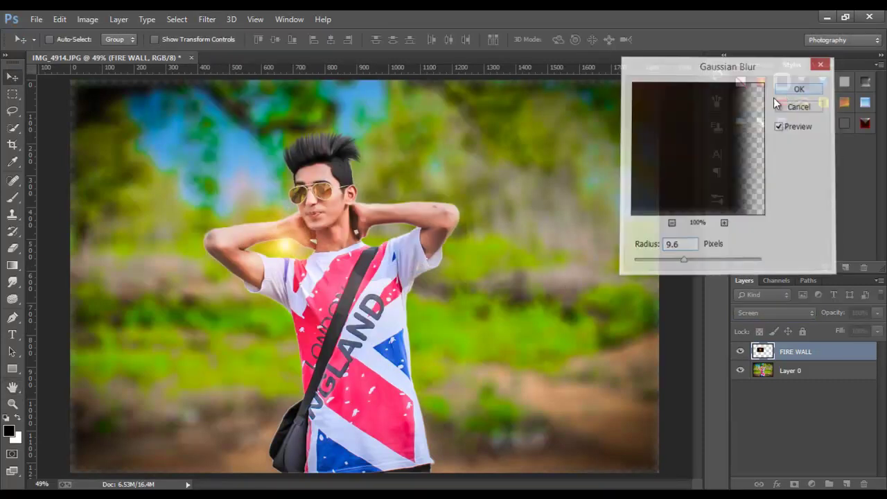
# - Enlarge the flare to about 137.5%, duplicate it onto the other shoulder, and select both layers
pyautogui.hotkey('ctrl', 't')
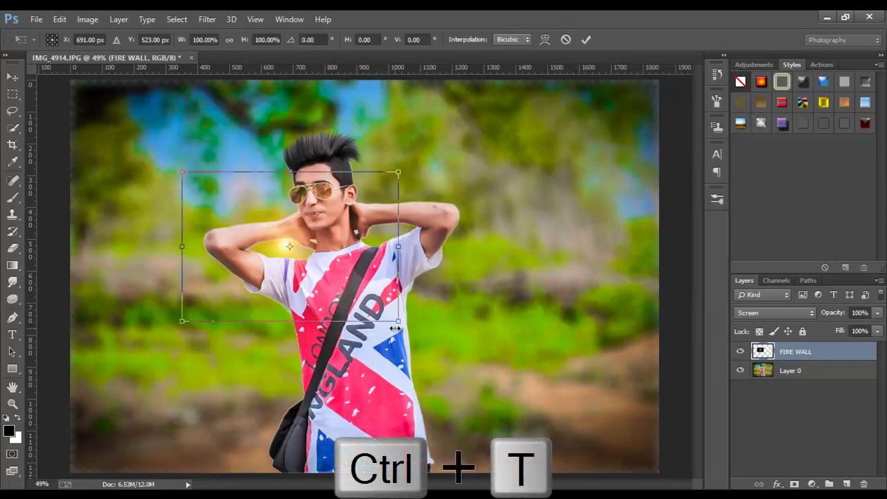
pyautogui.moveTo(410, 334); pyautogui.dragTo(352, 280)
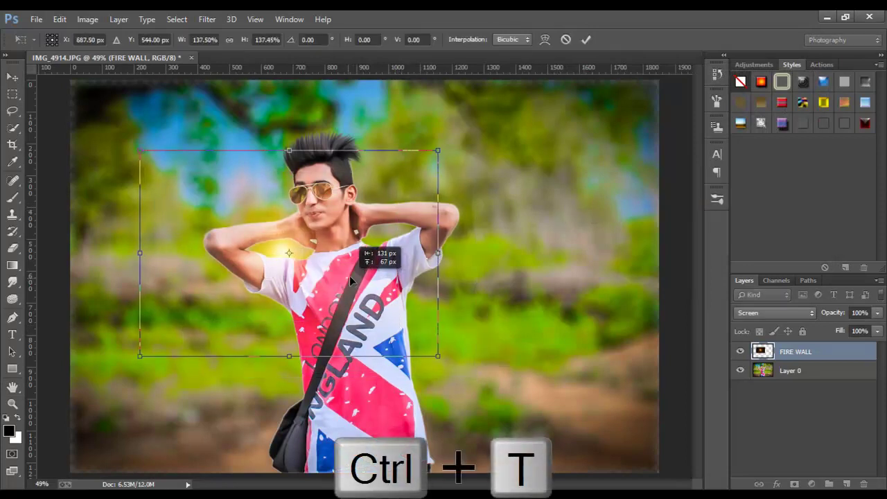
pyautogui.press('Return')
pyautogui.hotkey('ctrl', 'j')
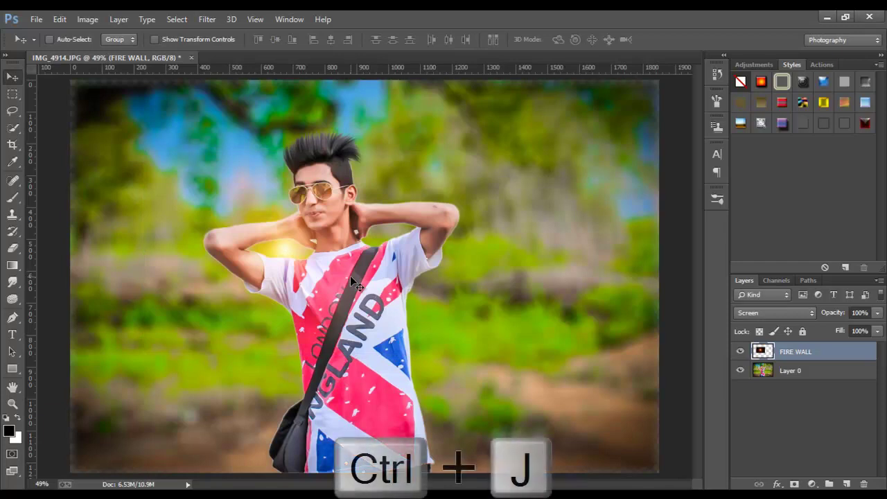
pyautogui.moveTo(297, 271); pyautogui.dragTo(392, 255)
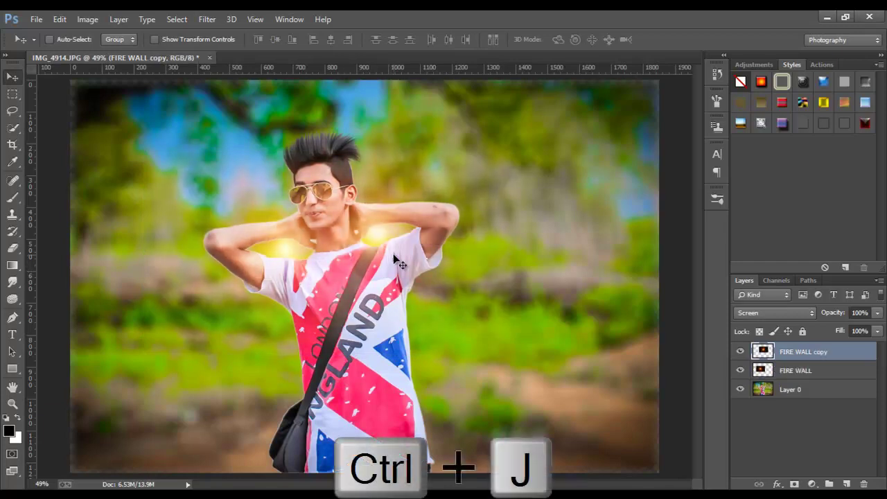
pyautogui.keyDown('shift'); pyautogui.click(796, 371); pyautogui.keyUp('shift')
# - Merge the two flare layers into one and set its blend mode to Screen
pyautogui.click(88, 20)
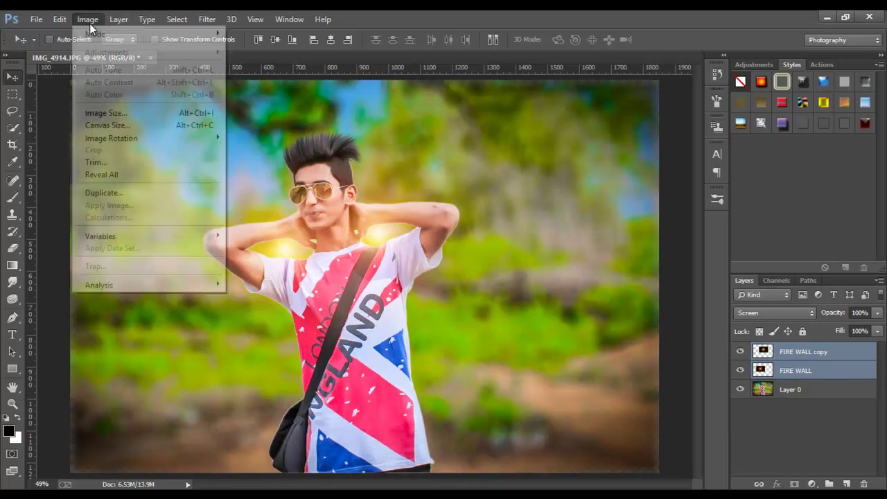
pyautogui.press('Escape')
pyautogui.rightClick(806, 369)
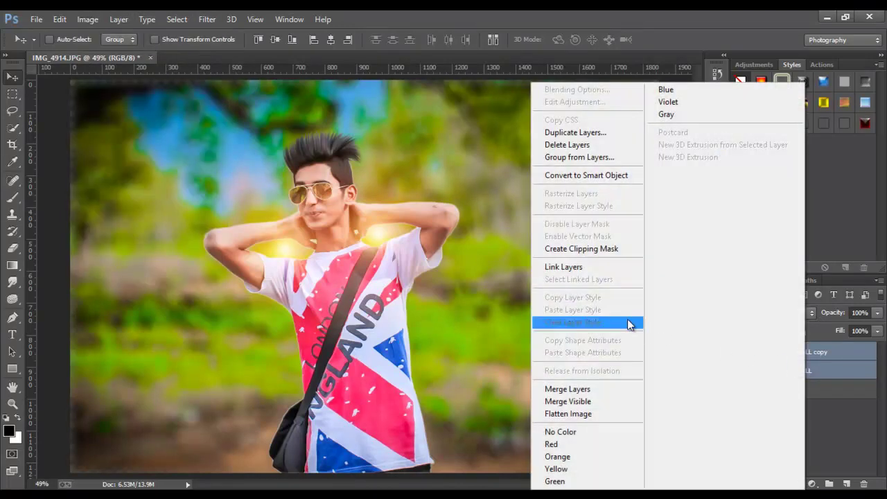
pyautogui.click(575, 389)
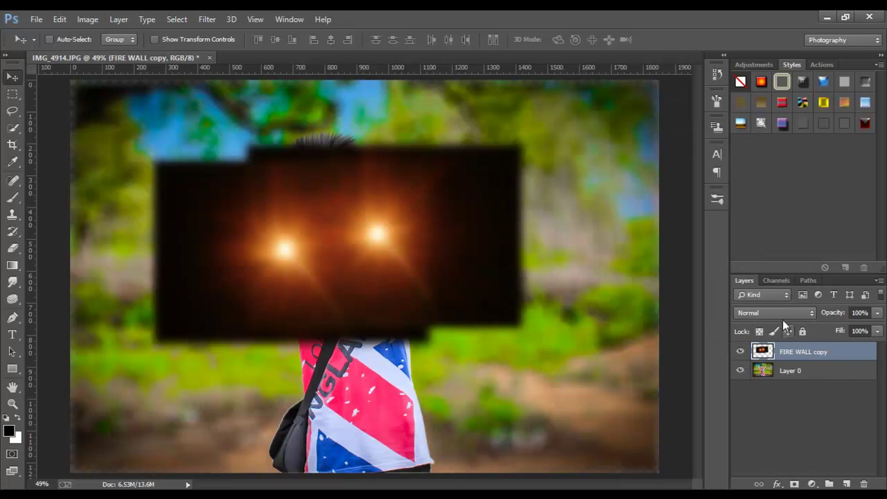
pyautogui.click(773, 317)
pyautogui.click(745, 121)
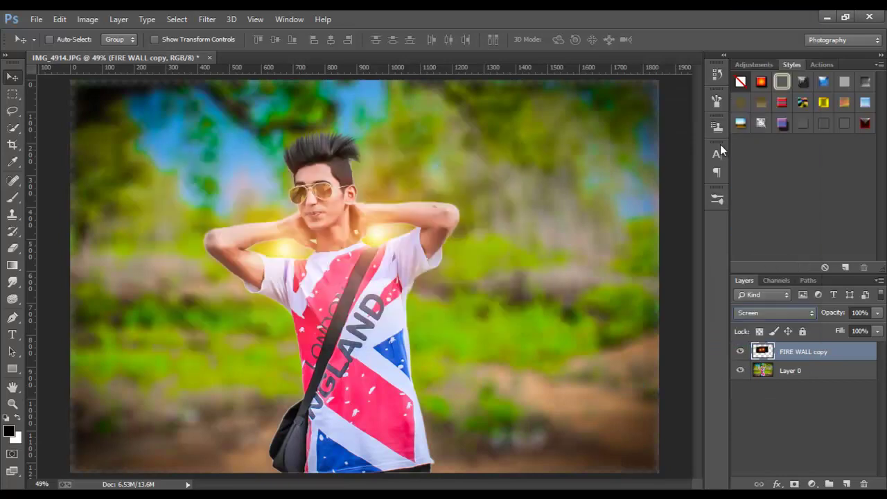
# - Shift the glow's Hue/Saturation hue to -160 for purple and lower its opacity
pyautogui.click(88, 19)
pyautogui.moveTo(107, 52)
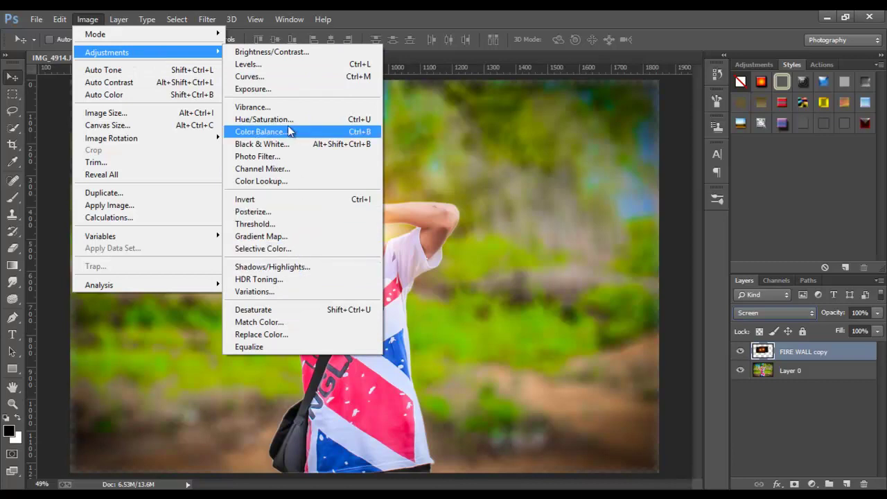
pyautogui.click(298, 119)
pyautogui.moveTo(687, 212)
pyautogui.mouseDown()
pyautogui.moveTo(621, 217)
pyautogui.moveTo(630, 220)
pyautogui.mouseUp()
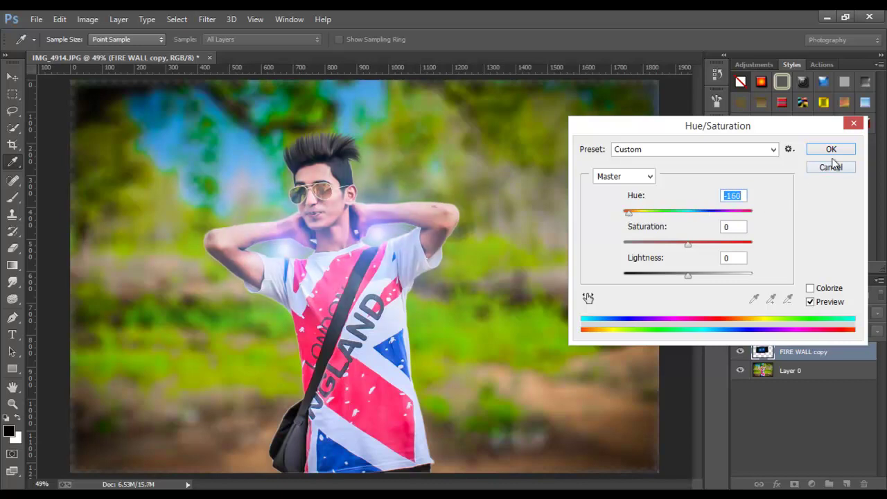
pyautogui.click(828, 151)
pyautogui.moveTo(836, 318)
pyautogui.mouseDown()
pyautogui.moveTo(818, 316)
pyautogui.moveTo(859, 313)
pyautogui.mouseUp()
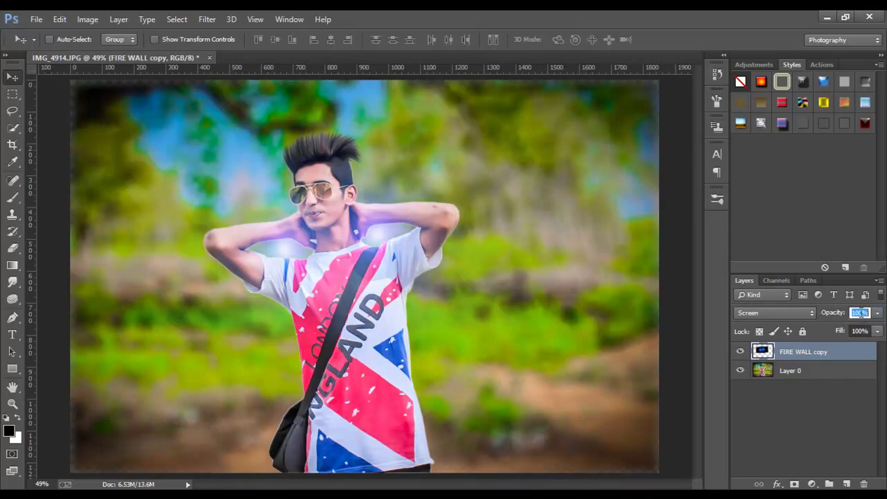
# - Set the glow layer to 85% opacity and merge it down into the photo
pyautogui.scroll(-3, 409, 243)
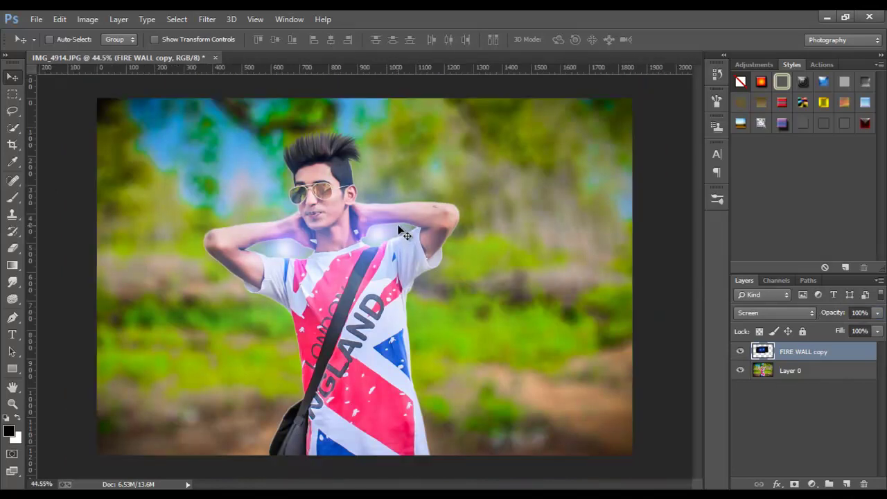
pyautogui.moveTo(832, 313); pyautogui.dragTo(821, 314)
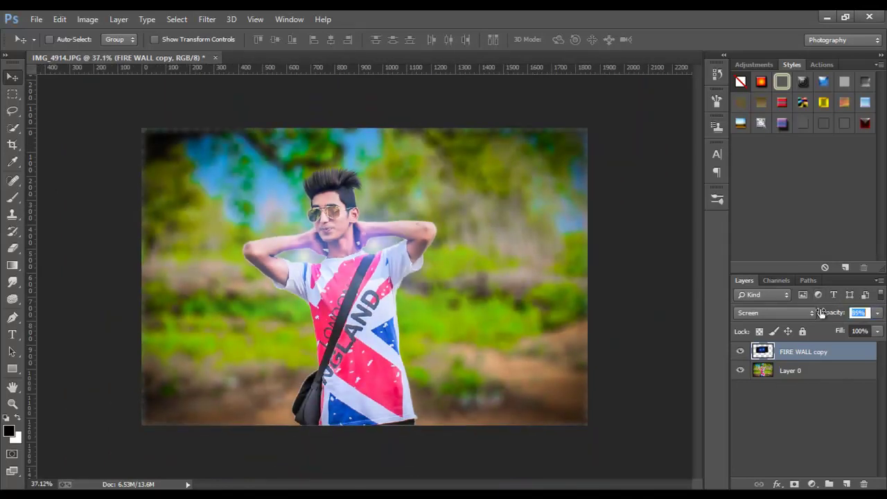
pyautogui.rightClick(824, 355)
pyautogui.click(599, 389)
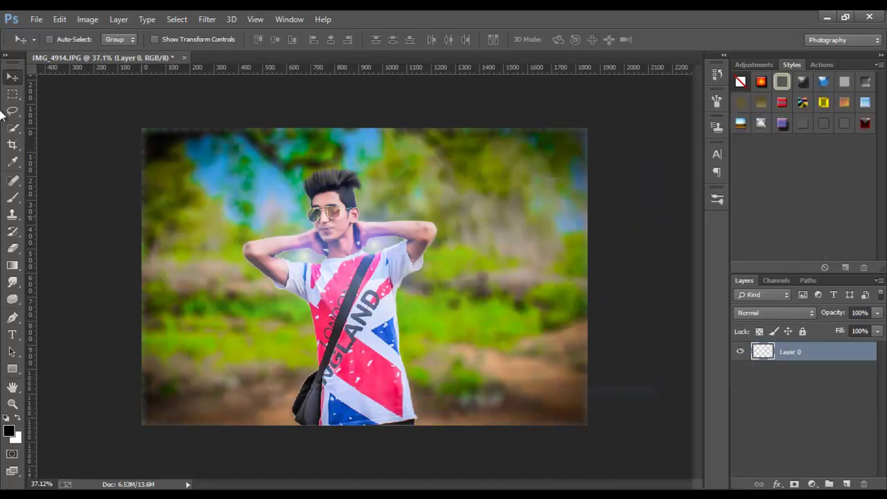
# - Crop the image slightly inside all its edges around the boy
pyautogui.click(12, 144)
pyautogui.moveTo(169, 152); pyautogui.dragTo(568, 426)
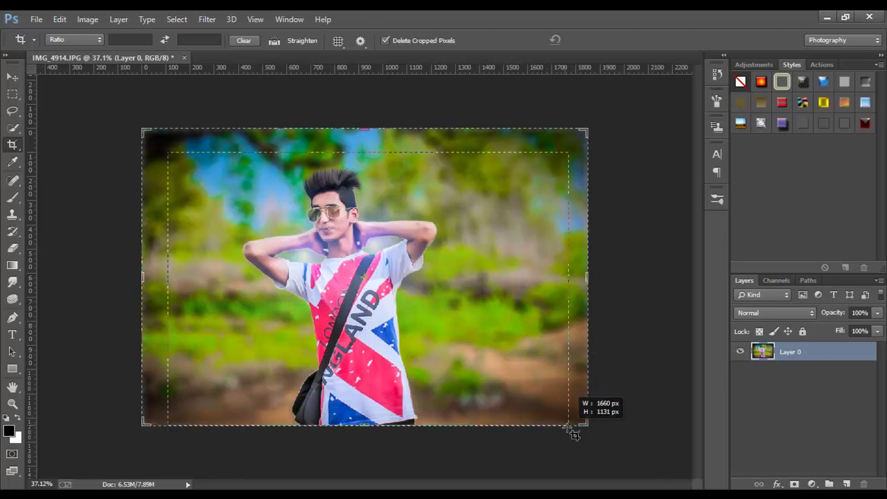
pyautogui.moveTo(574, 434); pyautogui.dragTo(575, 426)
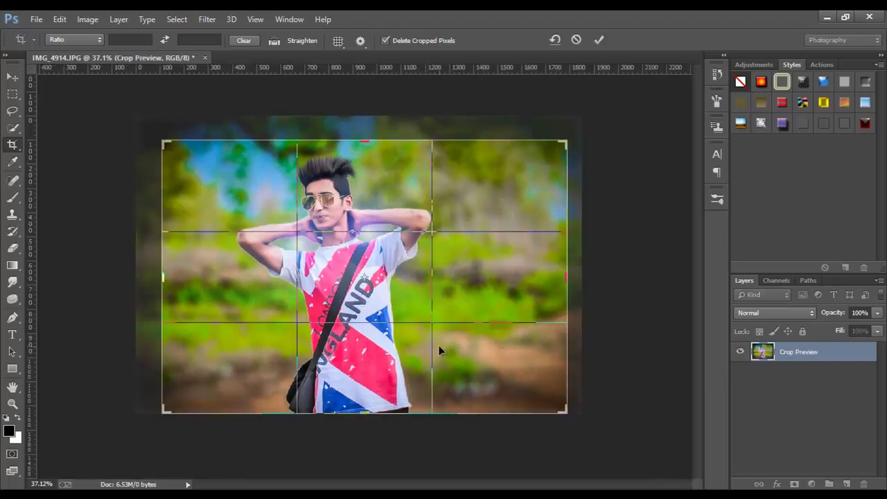
pyautogui.press('Return')
pyautogui.click(13, 76)
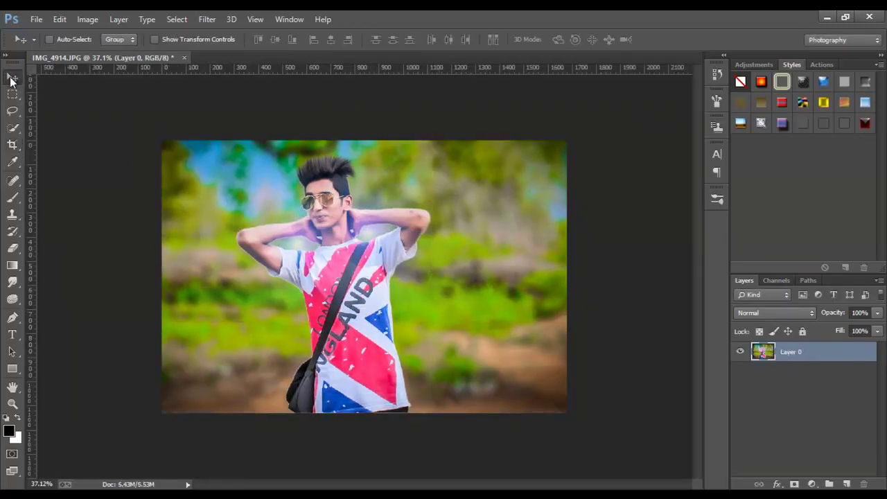
pyautogui.click(36, 18)
# - Place-embed logo file 18 from Pictures > create video > LOGO > new editz
pyautogui.click(93, 206)
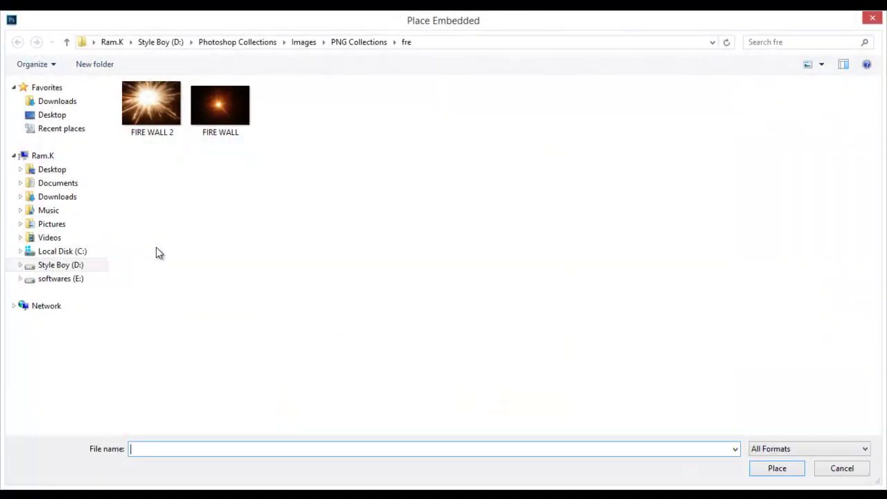
pyautogui.click(52, 224)
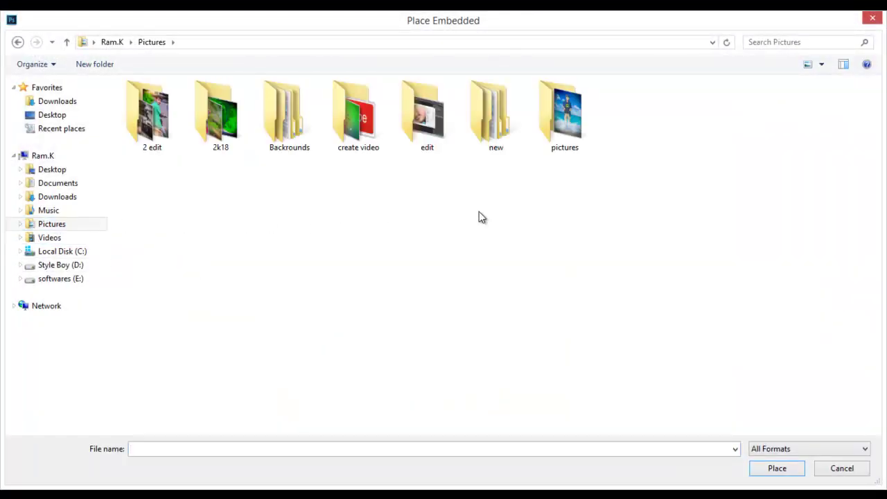
pyautogui.doubleClick(347, 138)
pyautogui.doubleClick(170, 136)
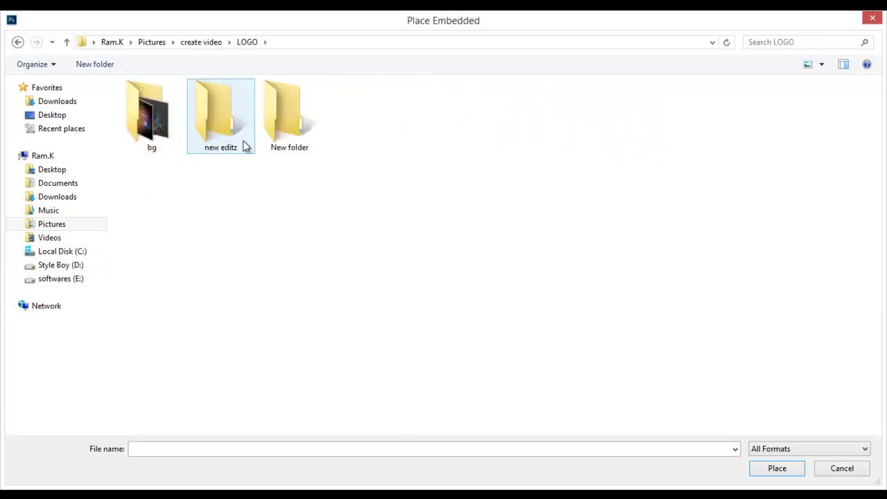
pyautogui.doubleClick(244, 147)
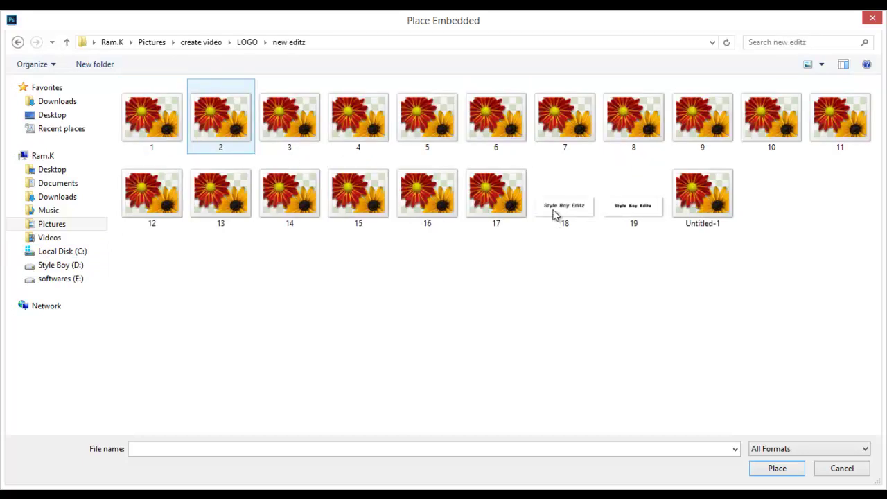
pyautogui.doubleClick(553, 215)
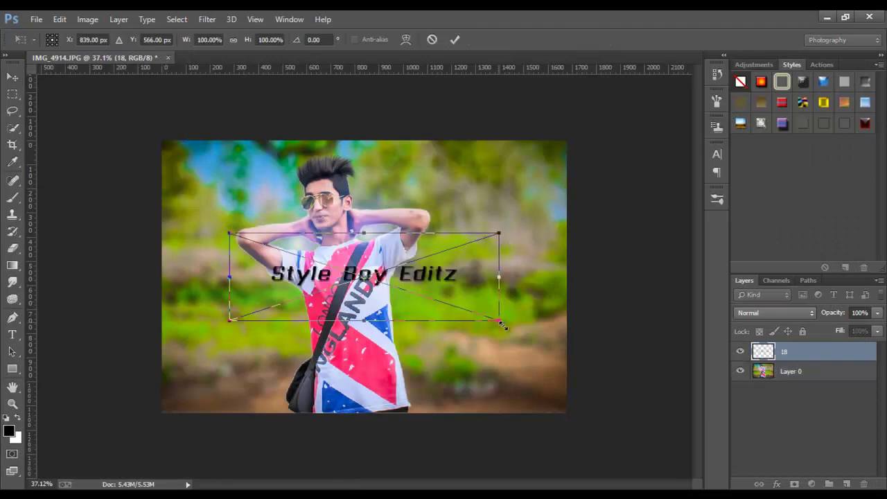
# - Scale the watermark to about 62%, move it lower right, and set 68% opacity
pyautogui.moveTo(499, 322); pyautogui.dragTo(399, 288)
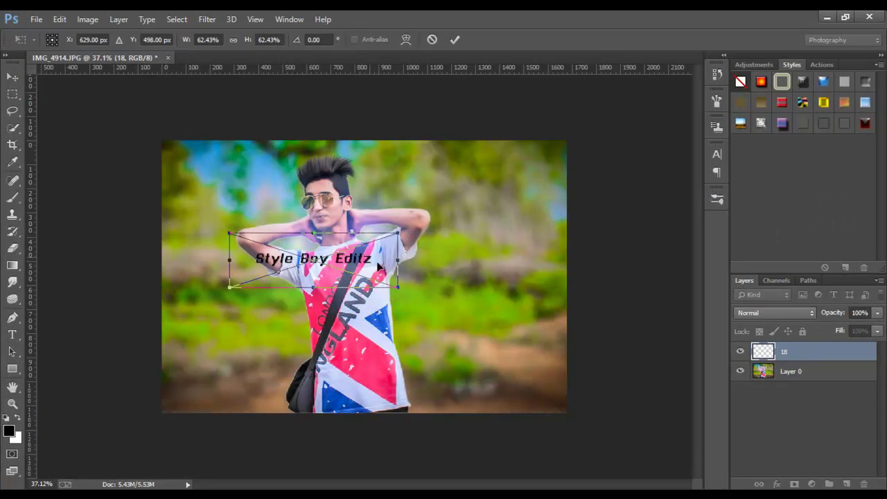
pyautogui.moveTo(371, 261); pyautogui.dragTo(537, 342)
pyautogui.press('Return')
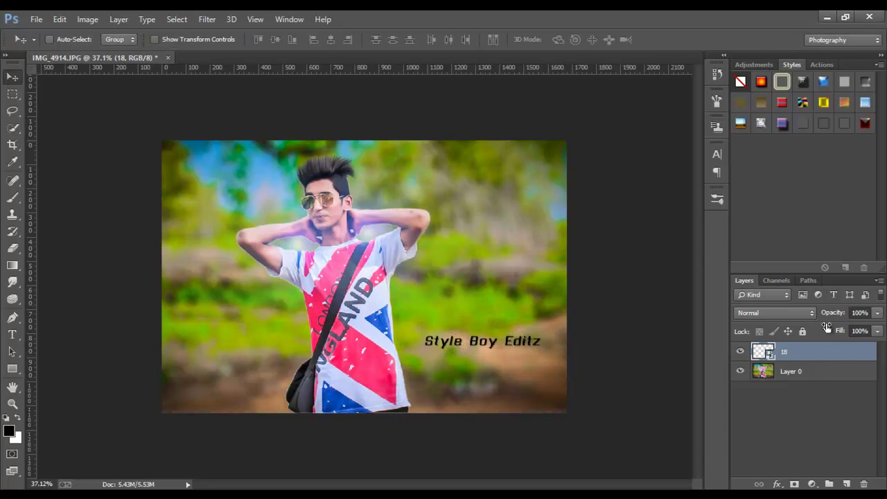
pyautogui.write('68')
pyautogui.press('Return')
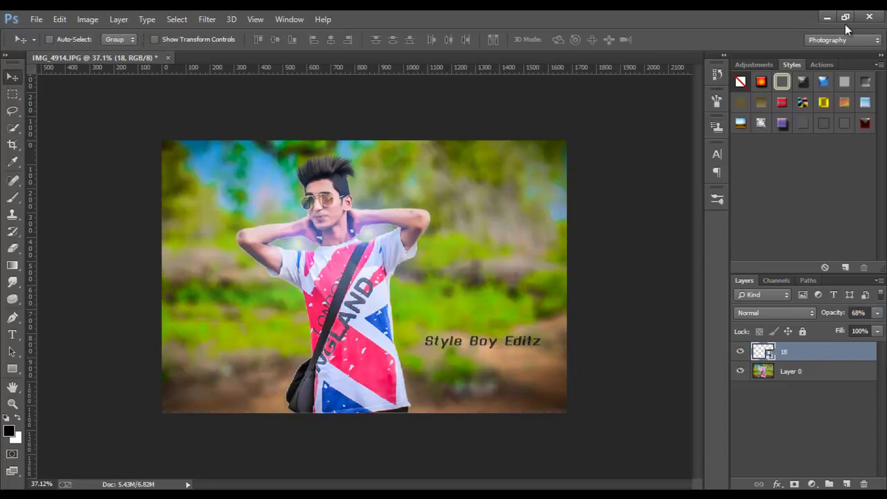
# - Minimise Photoshop to reveal the Windows desktop
pyautogui.click(826, 19)
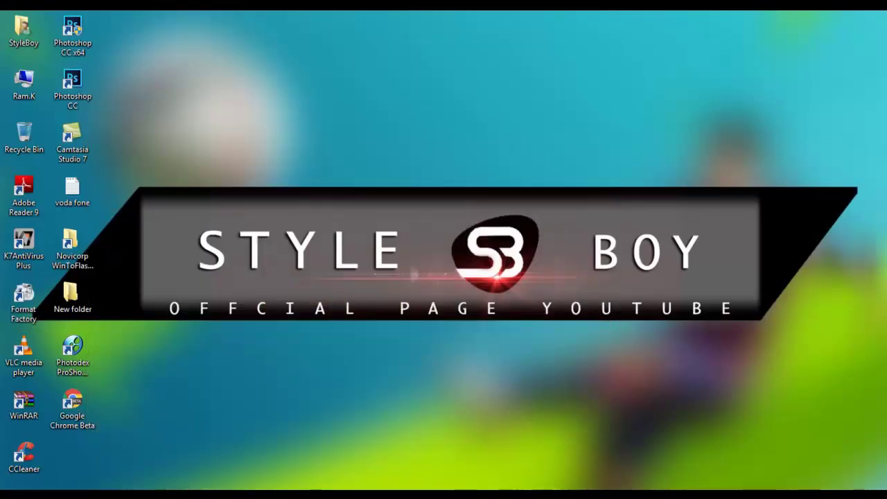